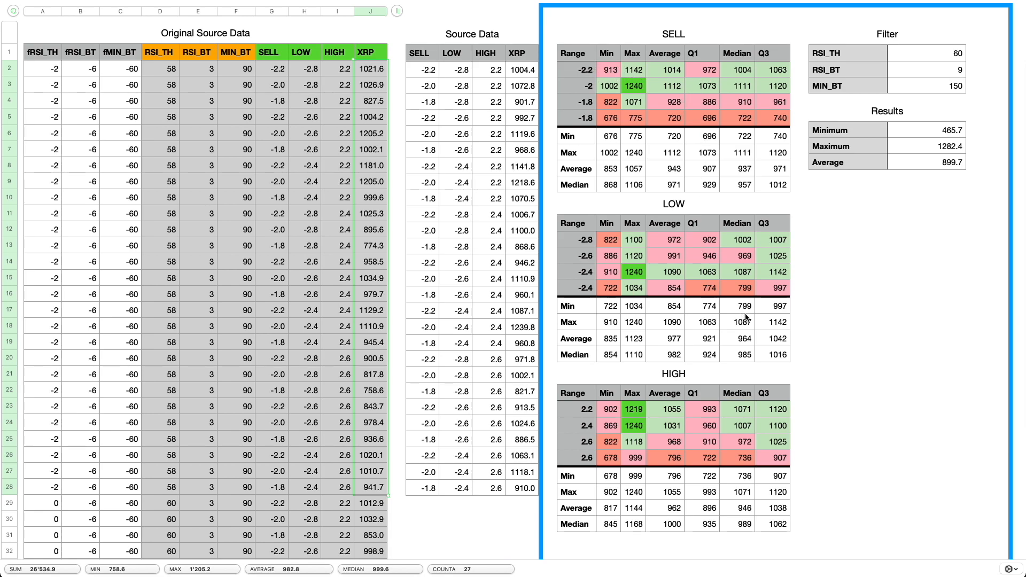
Look through the Original Source Data table down to its last row and back to its first rows
{"action": "left_click", "coordinate": [307, 278]}
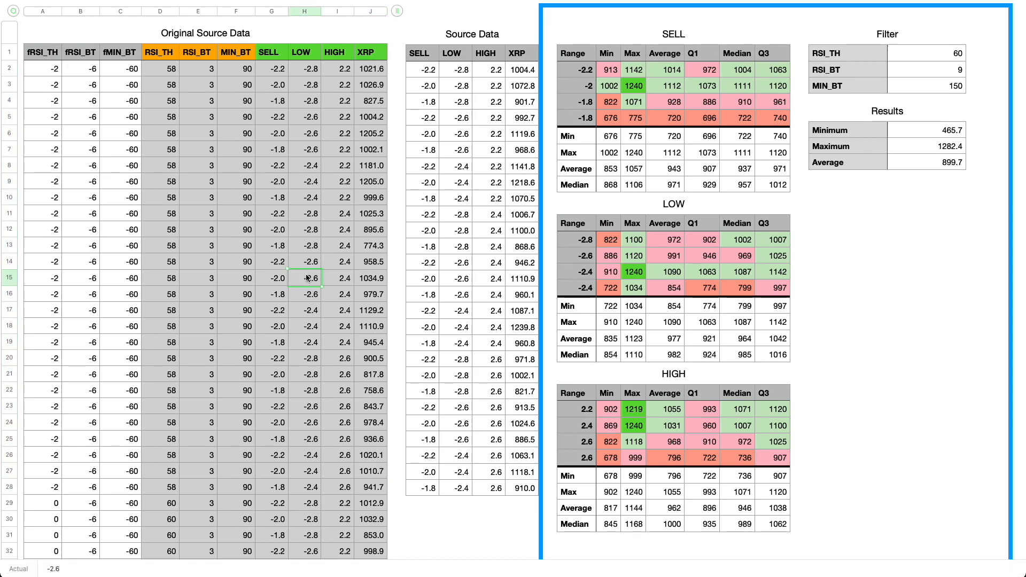
{"action": "key", "text": "alt+Down"}
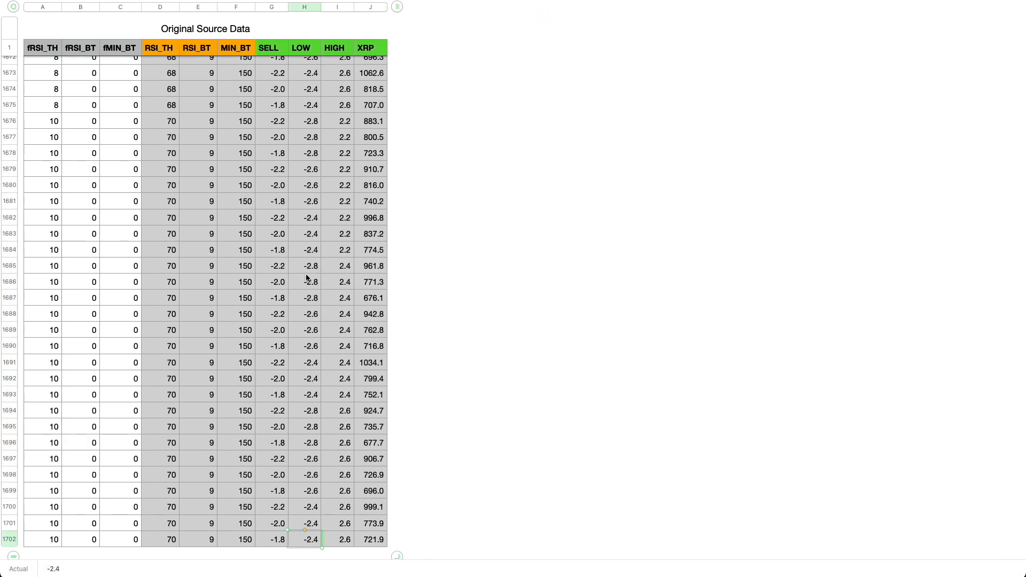
{"action": "scroll", "coordinate": [307, 278], "scroll_direction": "right", "scroll_amount": 1}
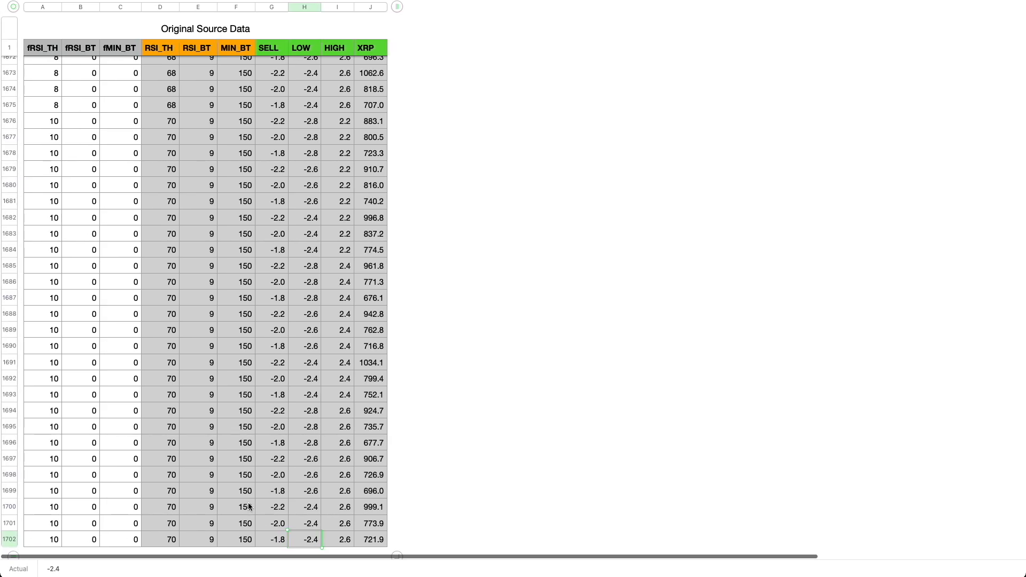
{"action": "key", "text": "Home"}
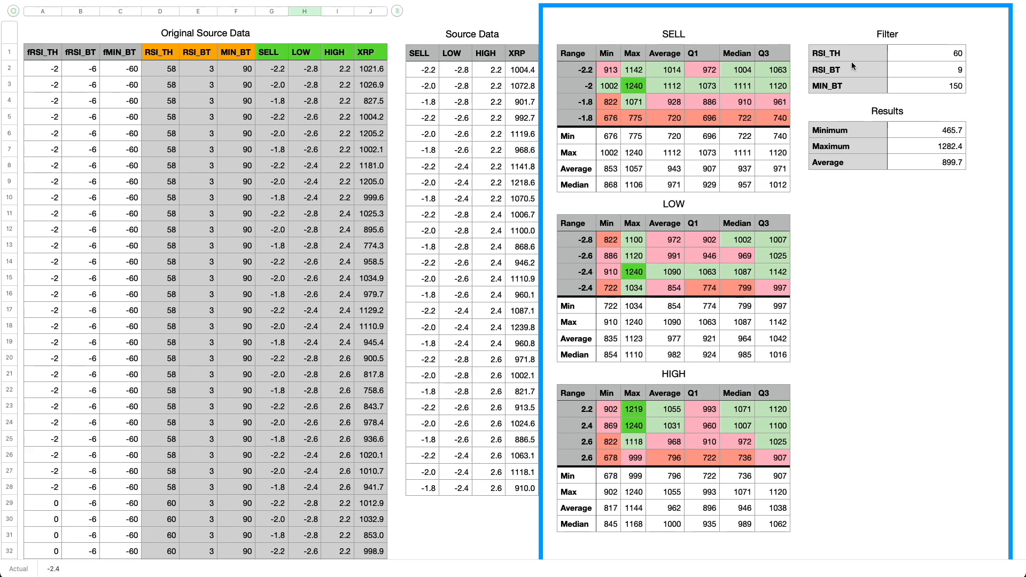
{"action": "scroll", "coordinate": [258, 92], "scroll_direction": "down", "scroll_amount": 1}
{"action": "scroll", "coordinate": [258, 89], "scroll_direction": "down", "scroll_amount": 1}
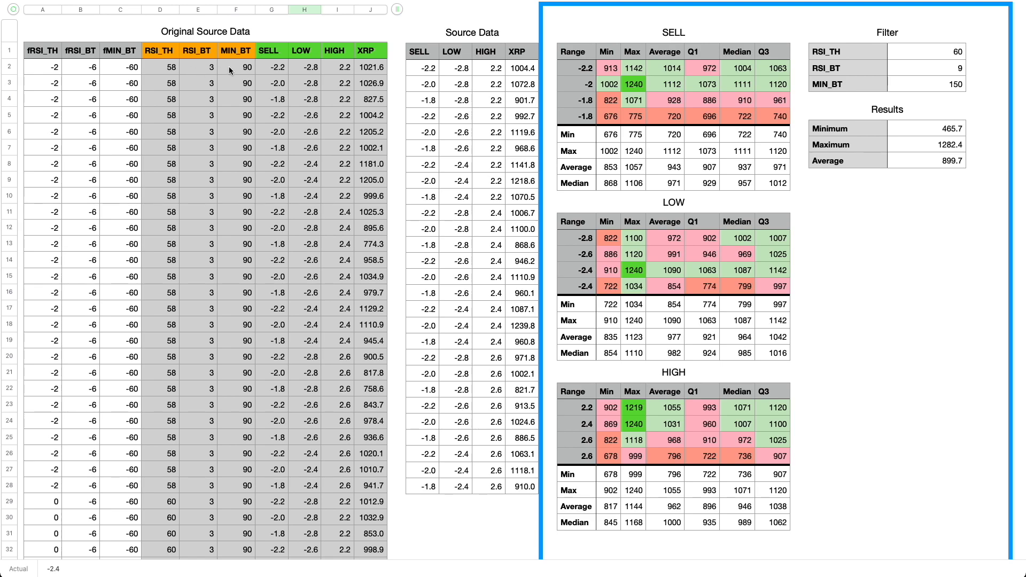
{"action": "scroll", "coordinate": [229, 66], "scroll_direction": "up", "scroll_amount": 1}
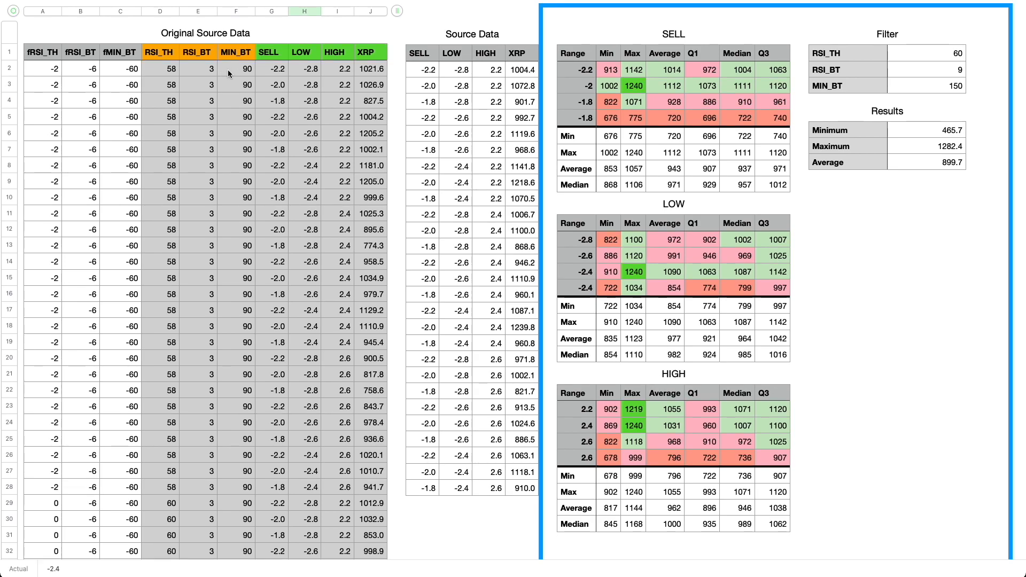
{"action": "scroll", "coordinate": [228, 70], "scroll_direction": "down", "scroll_amount": 1}
Copy the SELL, LOW, HIGH and XRP values of rows 2–28 from Original Source Data into the Source Data table, starting at A2
{"action": "left_click", "coordinate": [267, 83]}
{"action": "scroll", "coordinate": [266, 69], "scroll_direction": "right", "scroll_amount": 1}
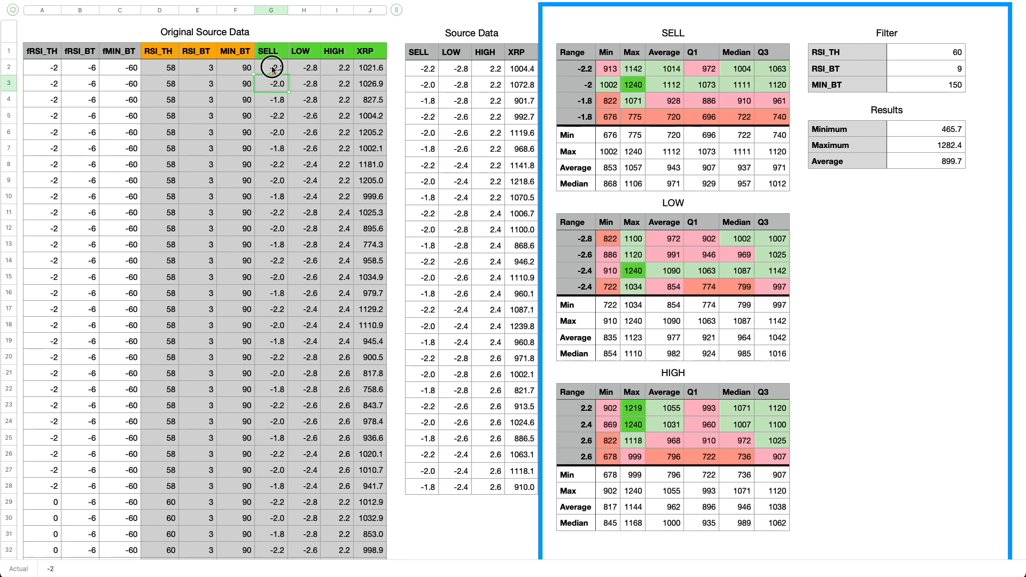
{"action": "left_click", "coordinate": [270, 72]}
{"action": "scroll", "coordinate": [270, 71], "scroll_direction": "left", "scroll_amount": 1}
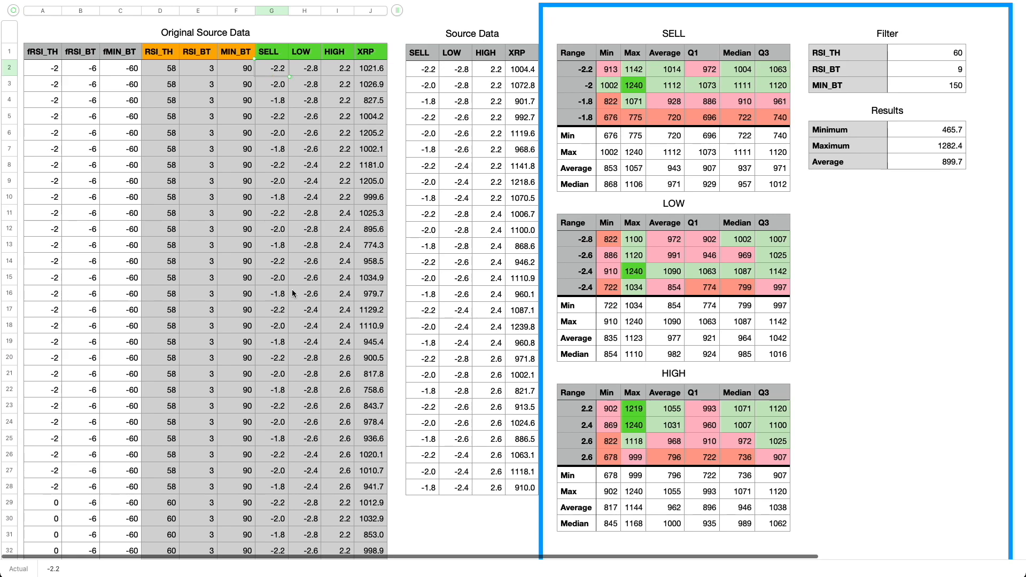
{"action": "left_click", "coordinate": [374, 488], "text": "shift"}
{"action": "key", "text": "super+c"}
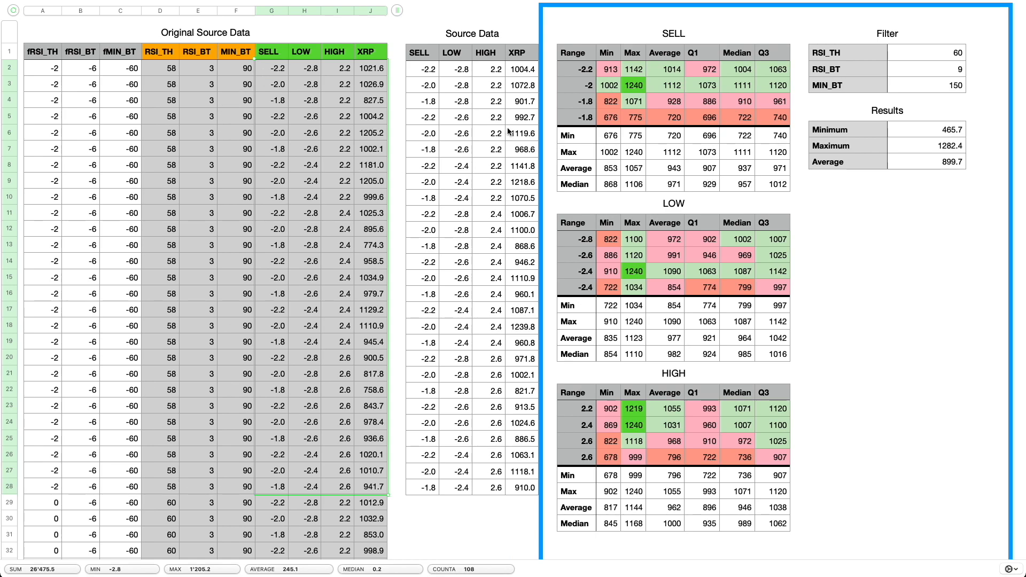
{"action": "left_click", "coordinate": [423, 70]}
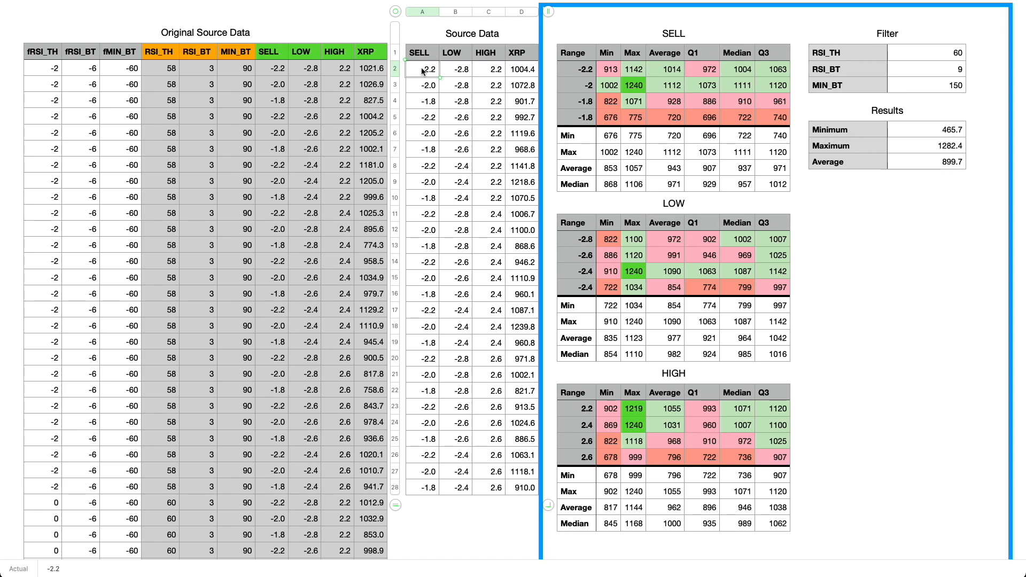
{"action": "key", "text": "super+v"}
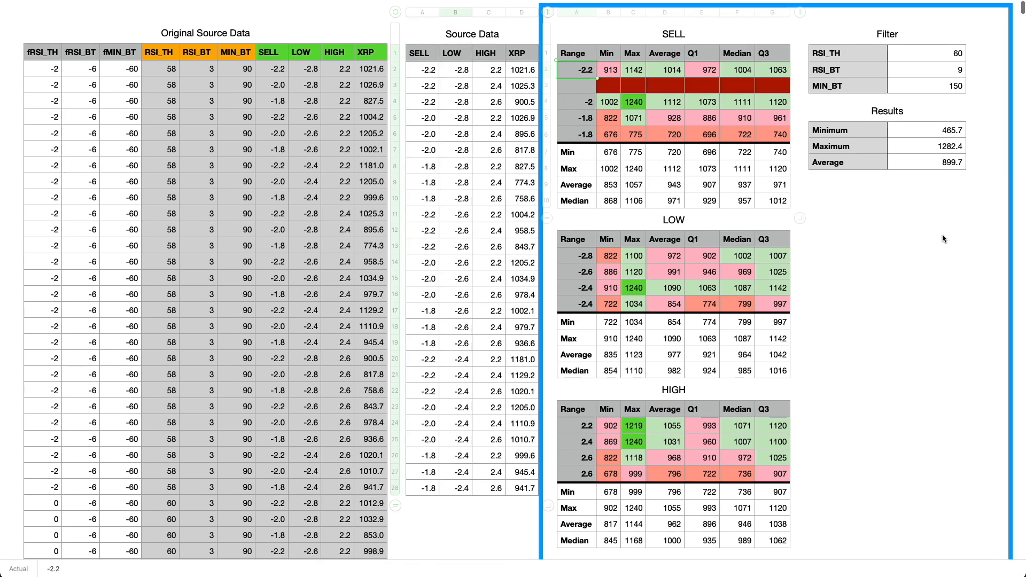
{"action": "left_click", "coordinate": [929, 271]}
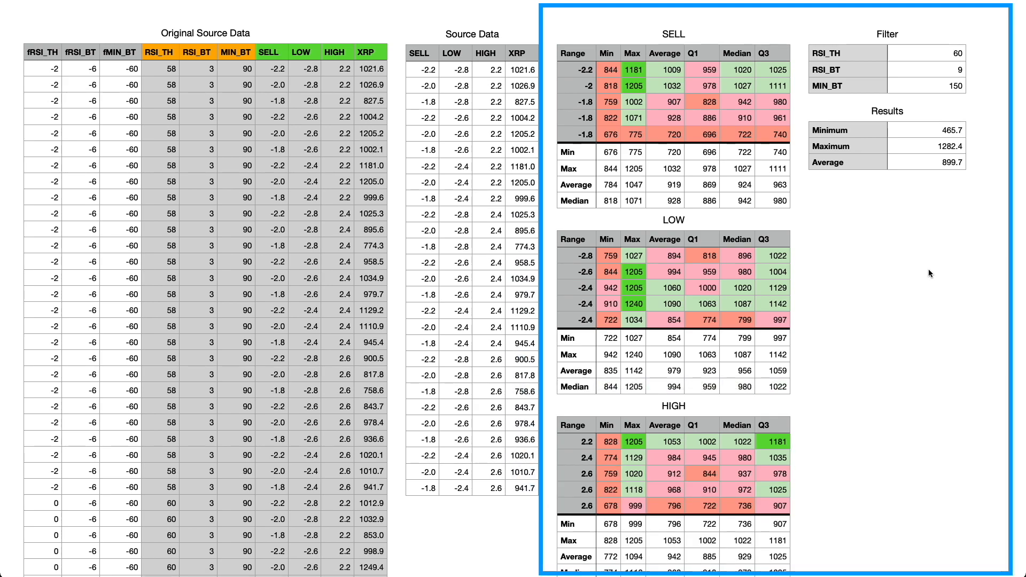
Examine the RSI_TH, RSI_BT and MIN_BT columns of the Original Source Data table
{"action": "scroll", "coordinate": [926, 275], "scroll_direction": "down", "scroll_amount": 1}
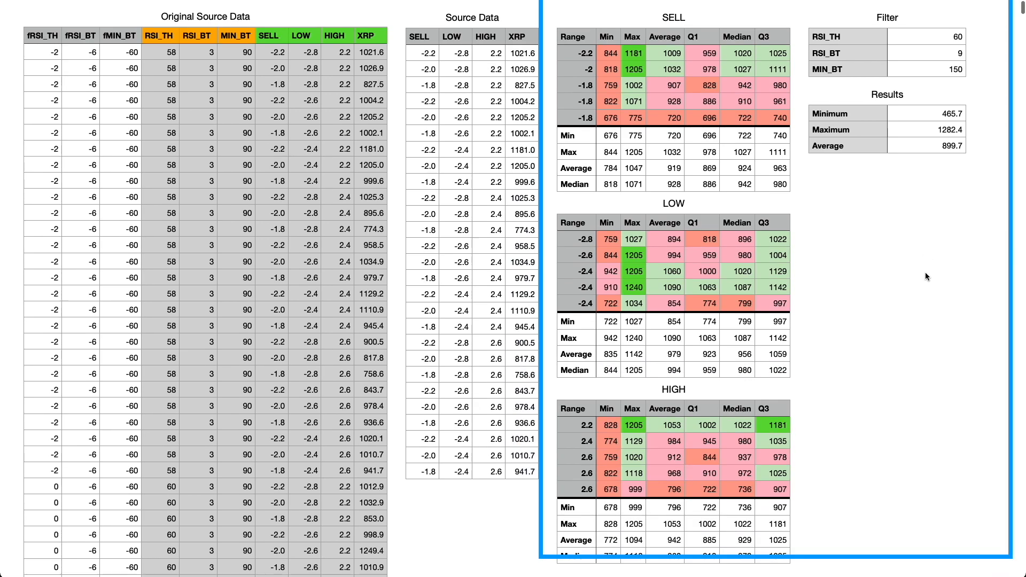
{"action": "scroll", "coordinate": [926, 273], "scroll_direction": "up", "scroll_amount": 1}
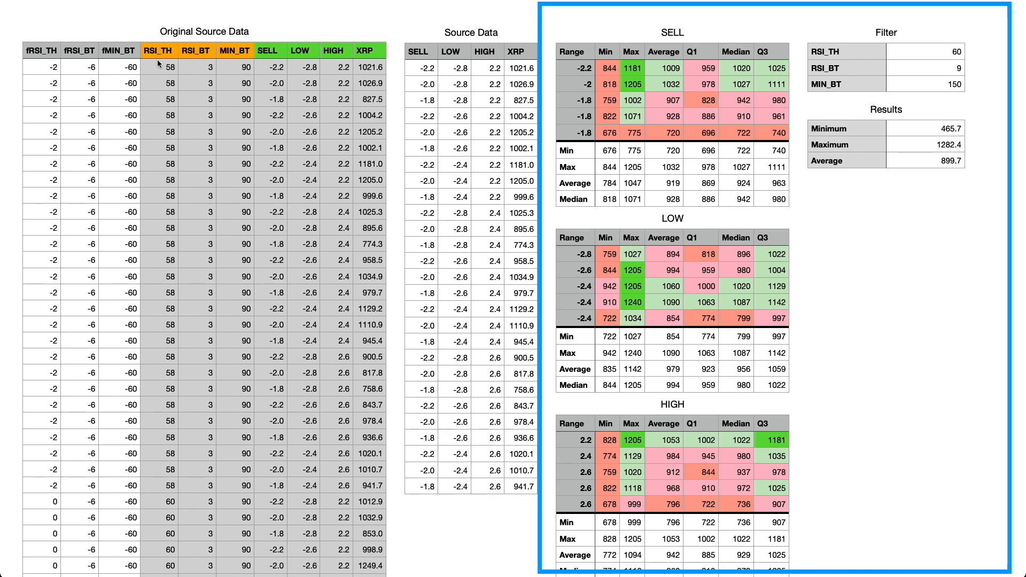
{"action": "left_click", "coordinate": [158, 51]}
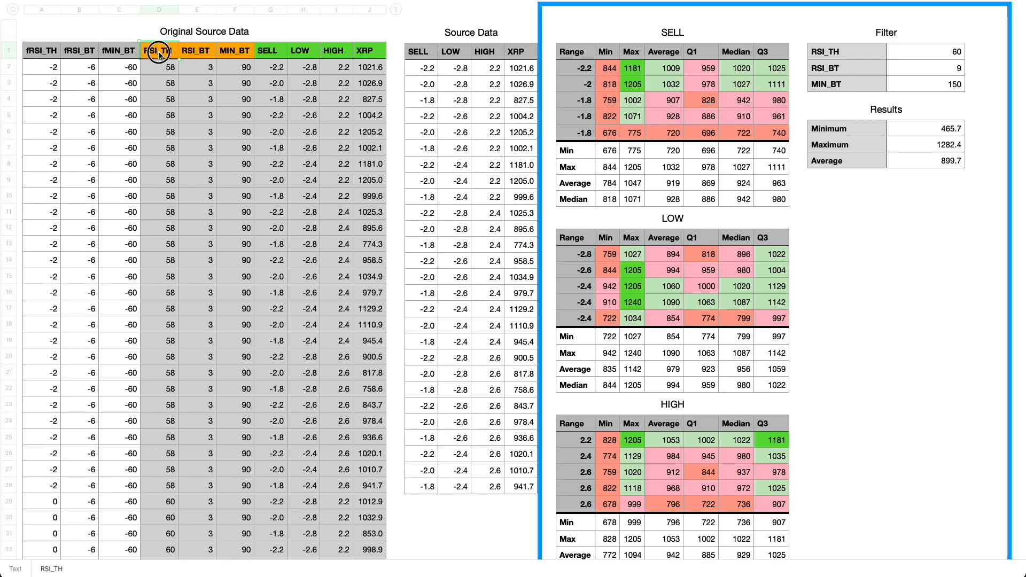
{"action": "left_click", "coordinate": [198, 12]}
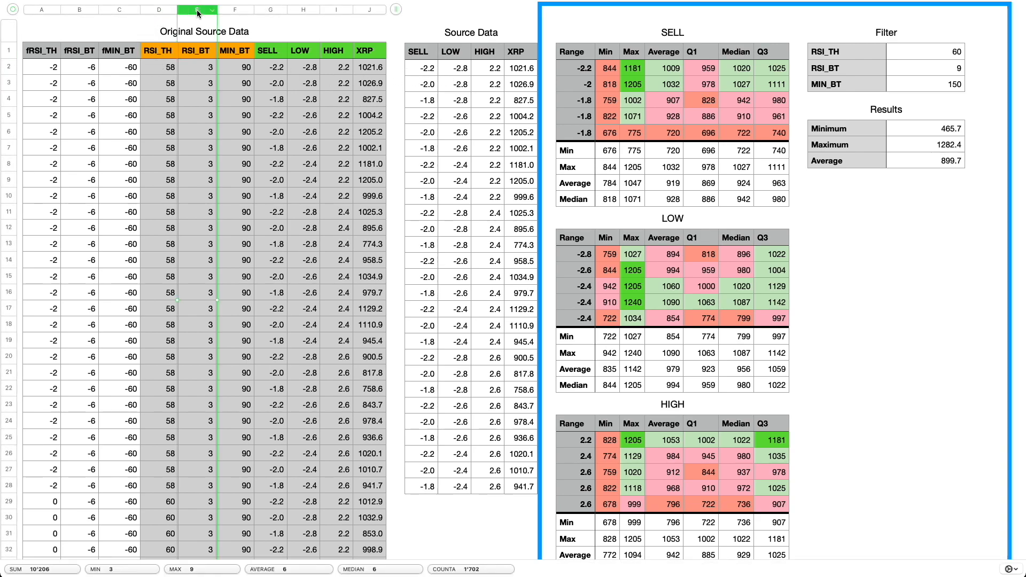
{"action": "left_click", "coordinate": [236, 11]}
{"action": "scroll", "coordinate": [236, 14], "scroll_direction": "right", "scroll_amount": 1}
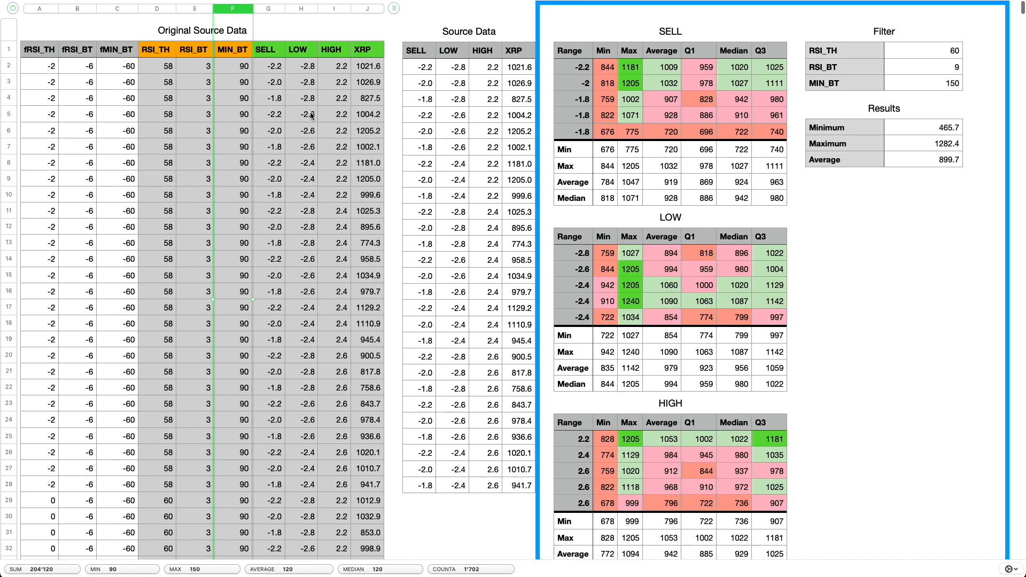
{"action": "scroll", "coordinate": [312, 115], "scroll_direction": "left", "scroll_amount": 1}
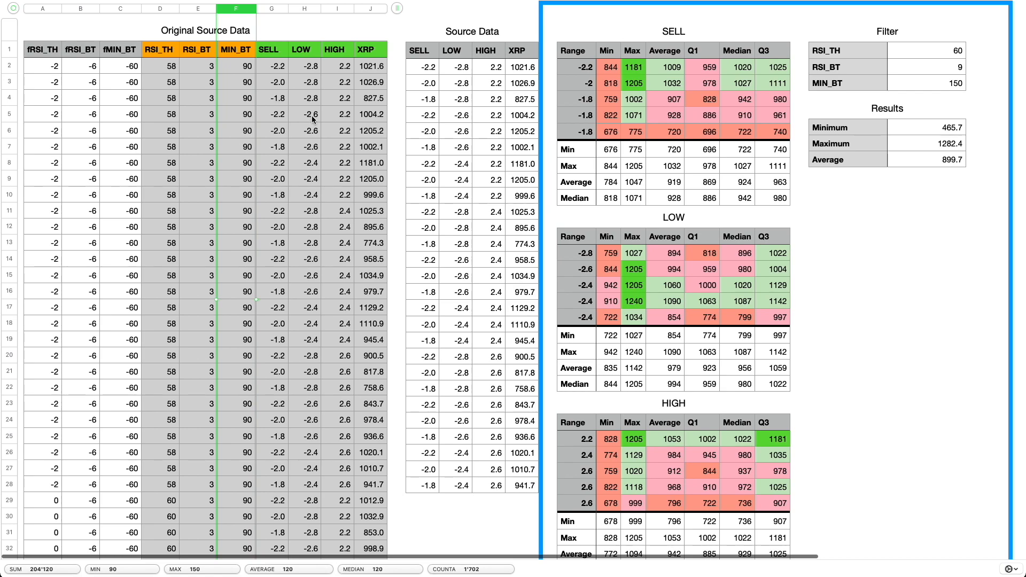
{"action": "scroll", "coordinate": [900, 58], "scroll_direction": "right", "scroll_amount": 1}
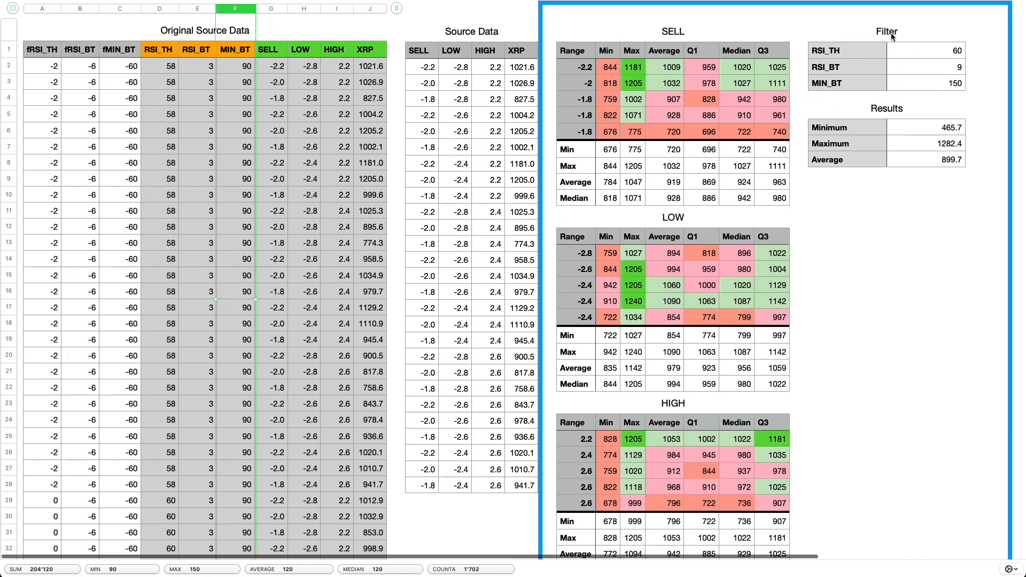
Show the stepper format of the RSI_TH value in the Filter table and step the value up to 70
{"action": "left_click", "coordinate": [908, 57]}
{"action": "scroll", "coordinate": [909, 57], "scroll_direction": "right", "scroll_amount": 4}
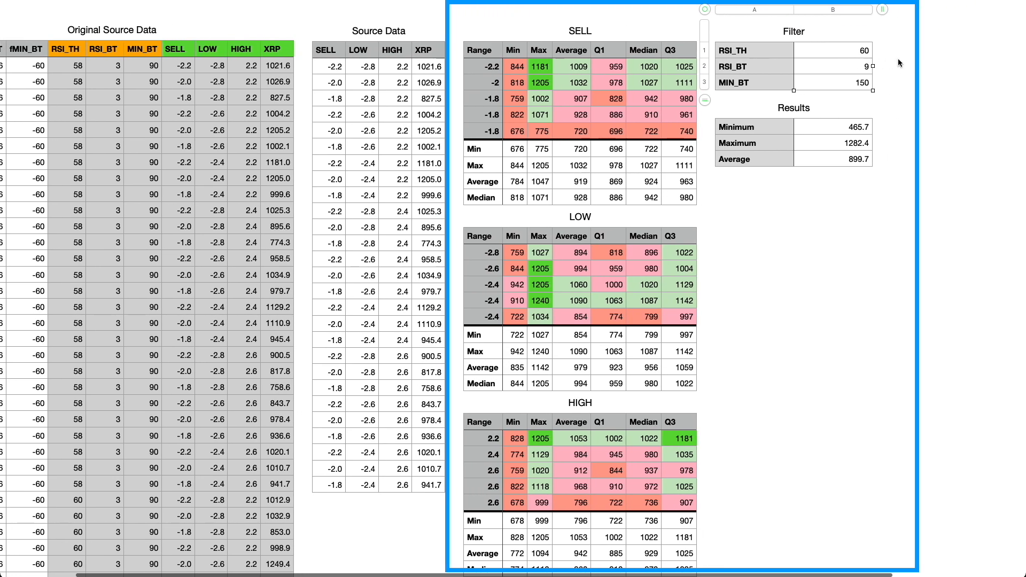
{"action": "left_click", "coordinate": [791, 52]}
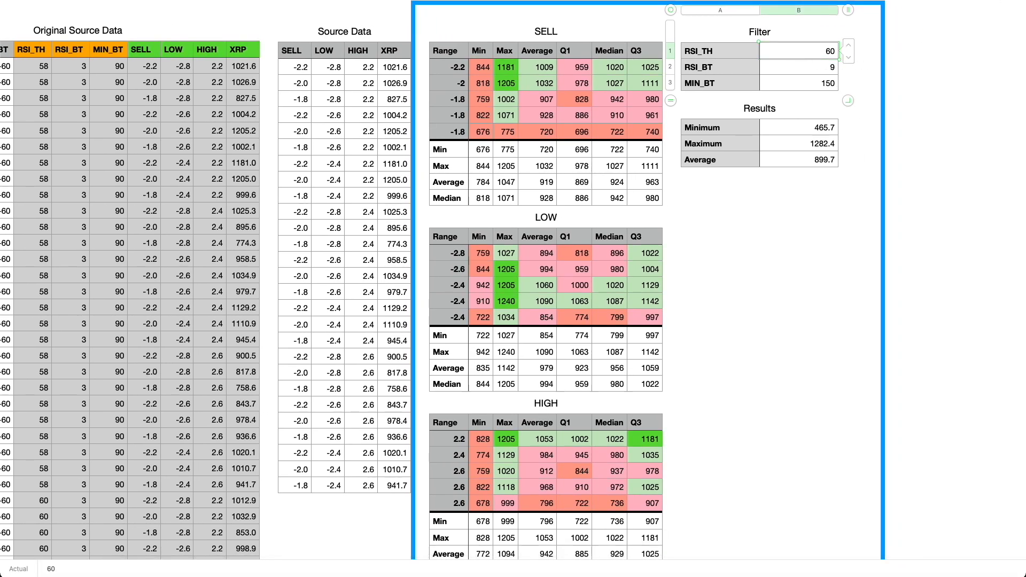
{"action": "key", "text": "super+alt+i"}
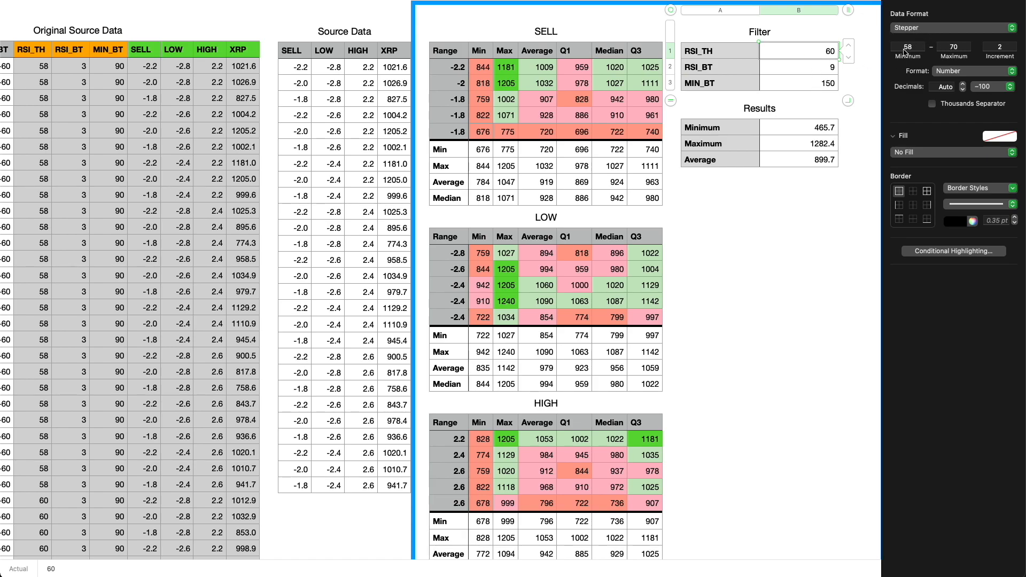
{"action": "double_click", "coordinate": [998, 48]}
{"action": "left_click", "coordinate": [849, 47]}
{"action": "left_click", "coordinate": [850, 47]}
{"action": "left_click", "coordinate": [849, 47]}
Check the stepper minimum, maximum and increment of the RSI_BT and MIN_BT values in the Filter table
{"action": "left_click", "coordinate": [796, 69]}
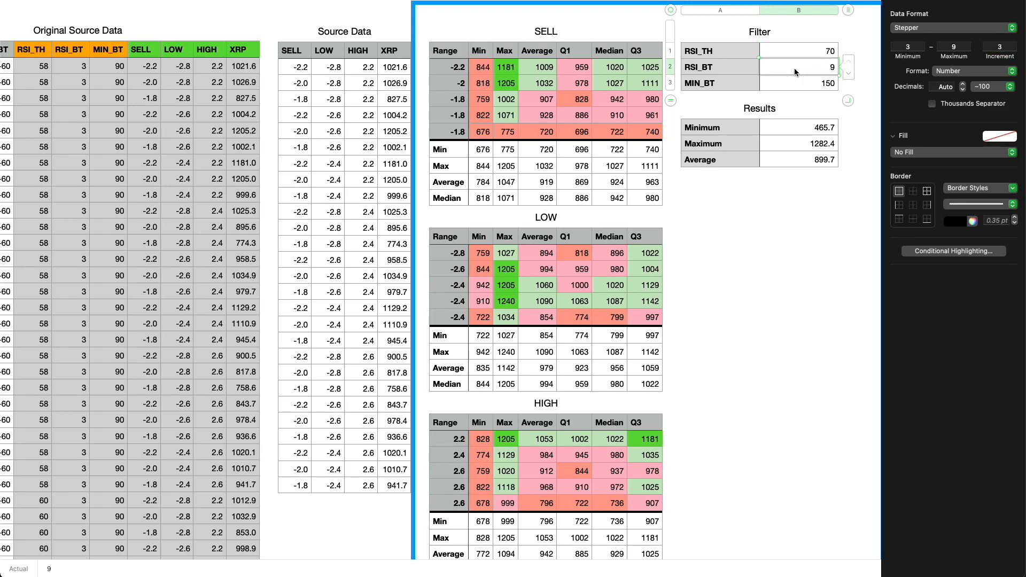
{"action": "left_click", "coordinate": [905, 47]}
{"action": "left_click", "coordinate": [956, 47]}
{"action": "left_click", "coordinate": [996, 46]}
{"action": "left_click", "coordinate": [732, 84]}
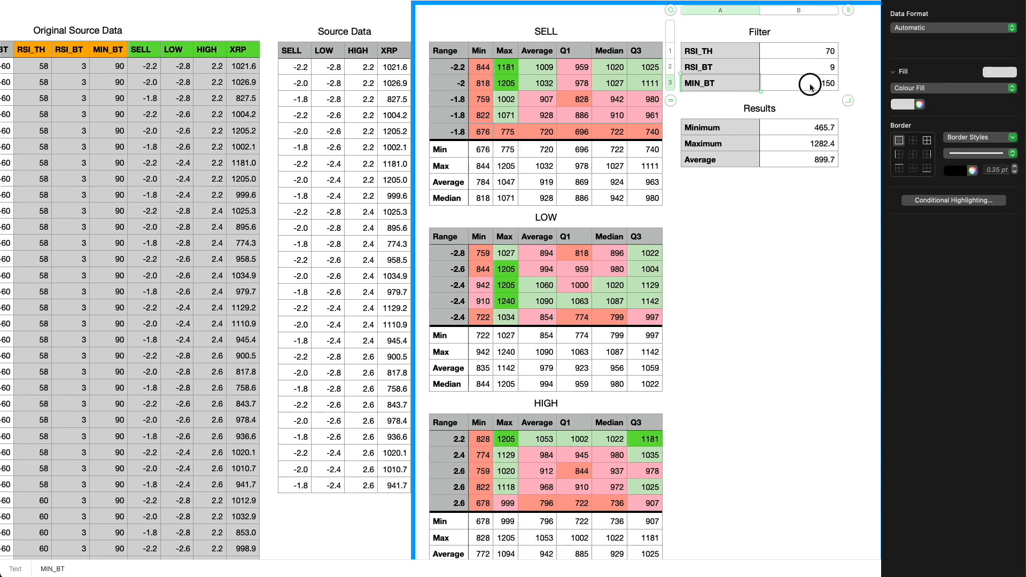
{"action": "left_click", "coordinate": [809, 84]}
{"action": "left_click", "coordinate": [905, 45]}
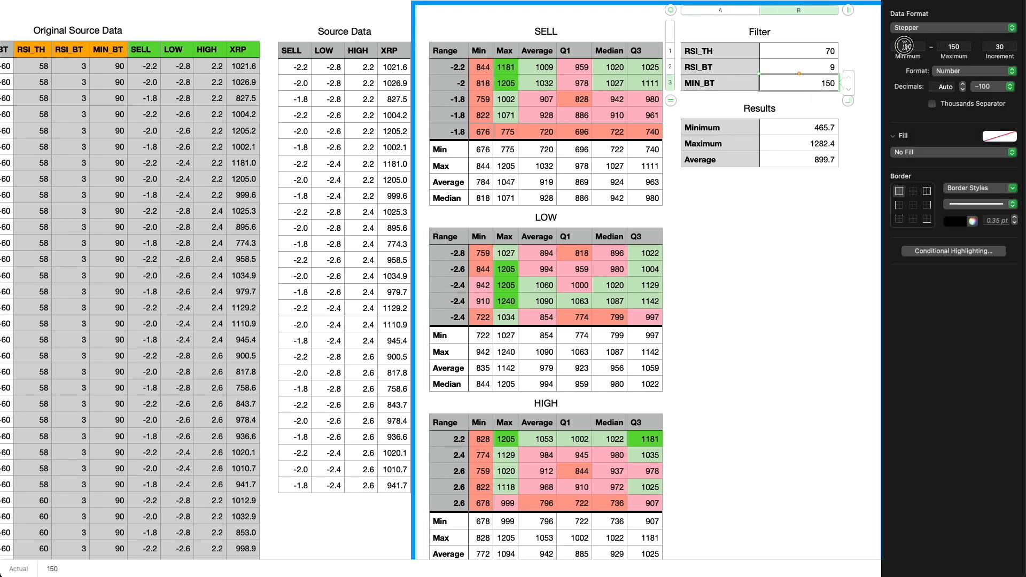
{"action": "left_click", "coordinate": [948, 48]}
{"action": "left_click", "coordinate": [997, 48]}
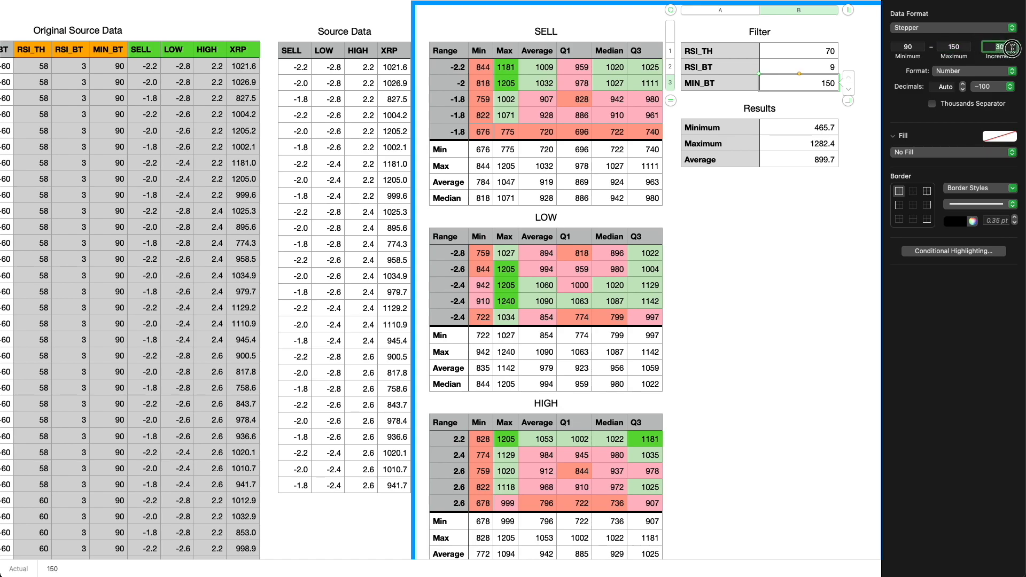
Review the conditional highlighting rules of the first Min value in the SELL table, then close the rules
{"action": "left_click", "coordinate": [483, 73]}
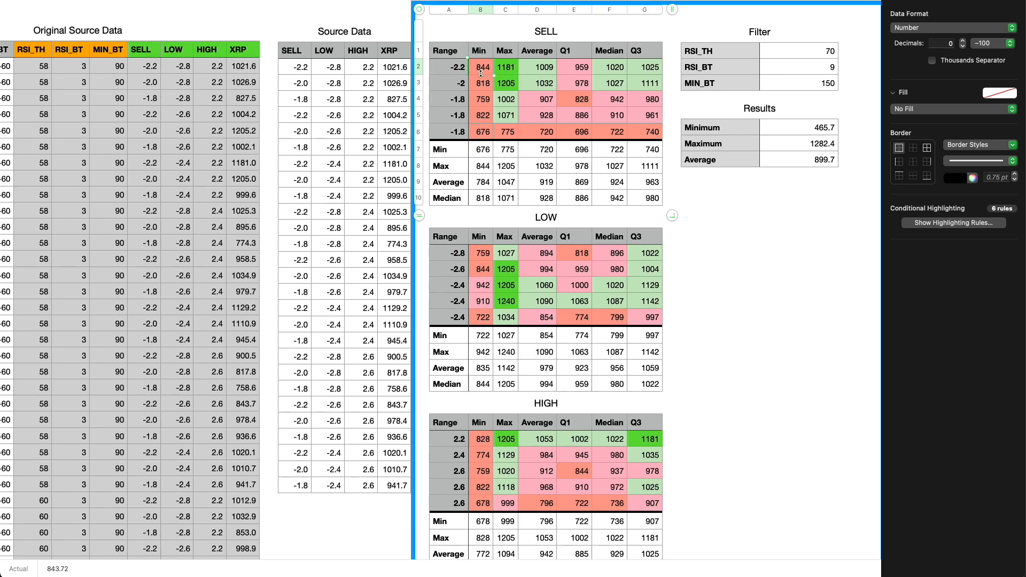
{"action": "left_click", "coordinate": [954, 223]}
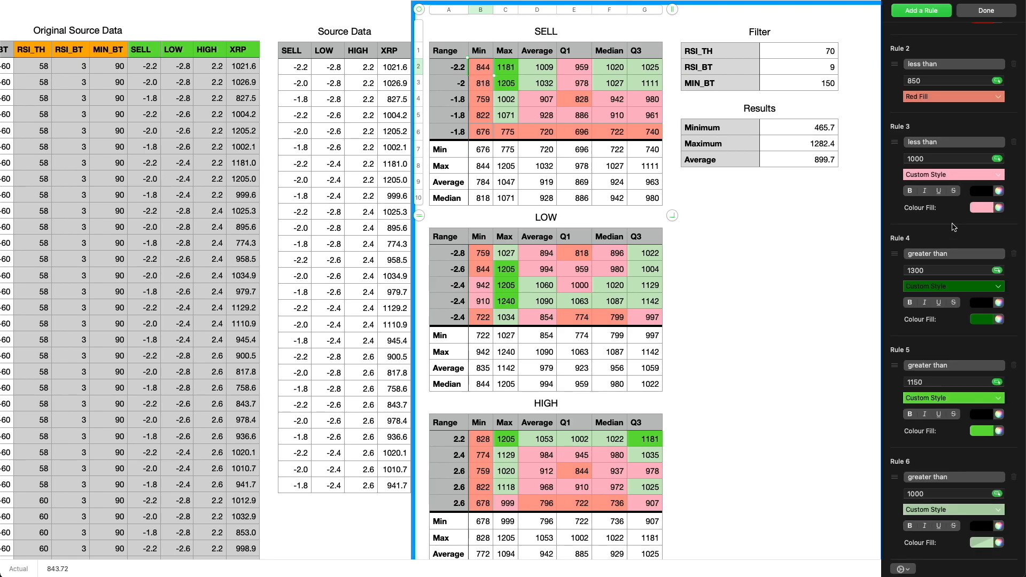
{"action": "scroll", "coordinate": [940, 126], "scroll_direction": "up", "scroll_amount": 4}
{"action": "scroll", "coordinate": [942, 137], "scroll_direction": "down", "scroll_amount": 3}
{"action": "scroll", "coordinate": [936, 107], "scroll_direction": "up", "scroll_amount": 3}
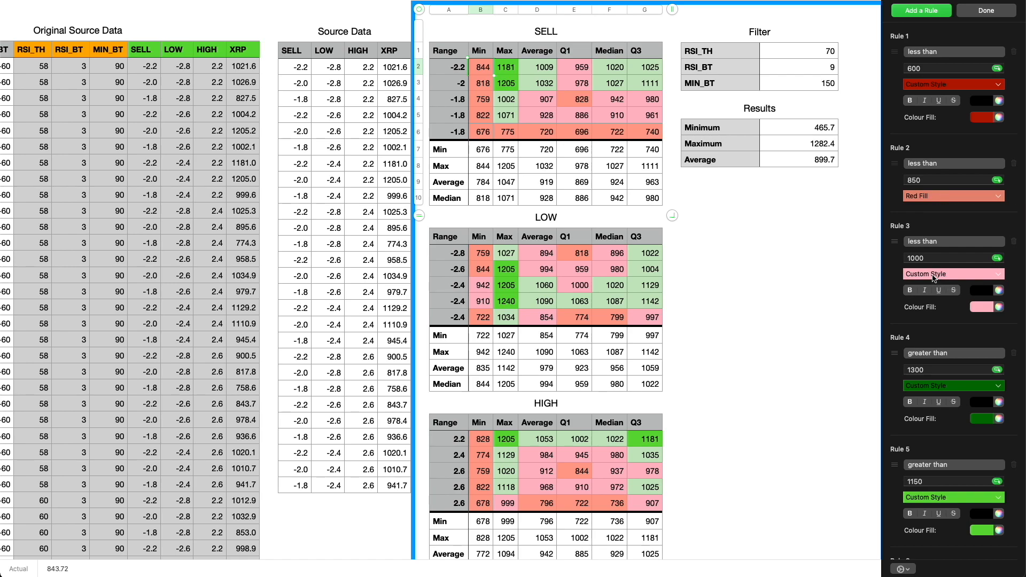
{"action": "scroll", "coordinate": [940, 276], "scroll_direction": "down", "scroll_amount": 5}
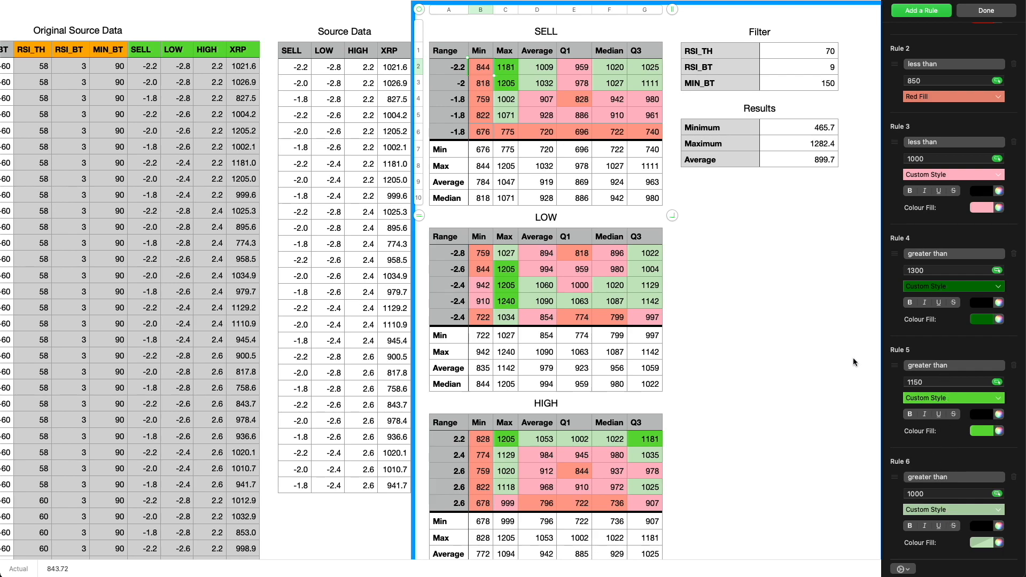
{"action": "left_click", "coordinate": [986, 11]}
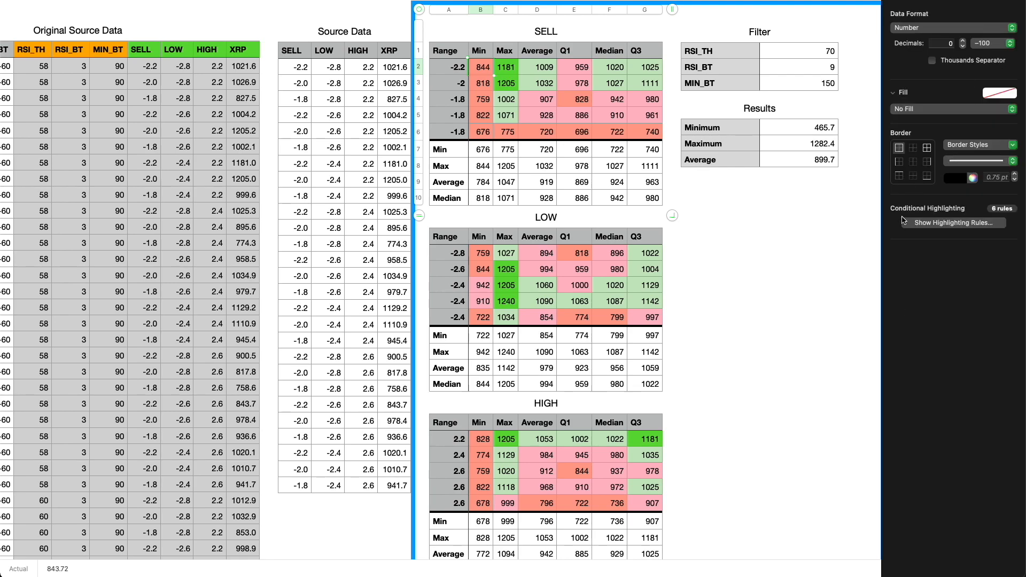
Hide the formatting options and inspect the formula behind the first fRSI_TH value in Original Source Data
{"action": "scroll", "coordinate": [379, 182], "scroll_direction": "left", "scroll_amount": 5}
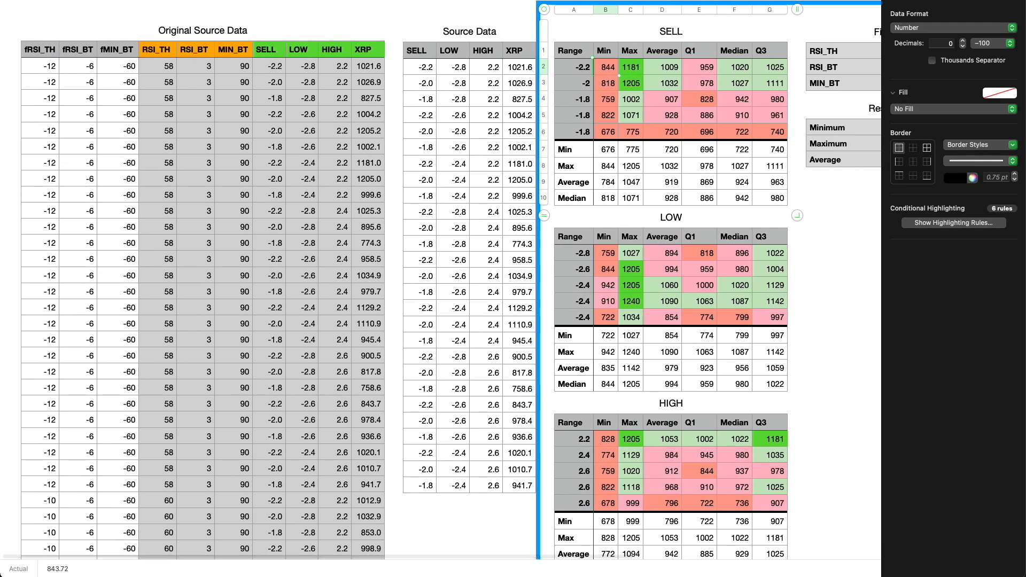
{"action": "key", "text": "alt+super+i"}
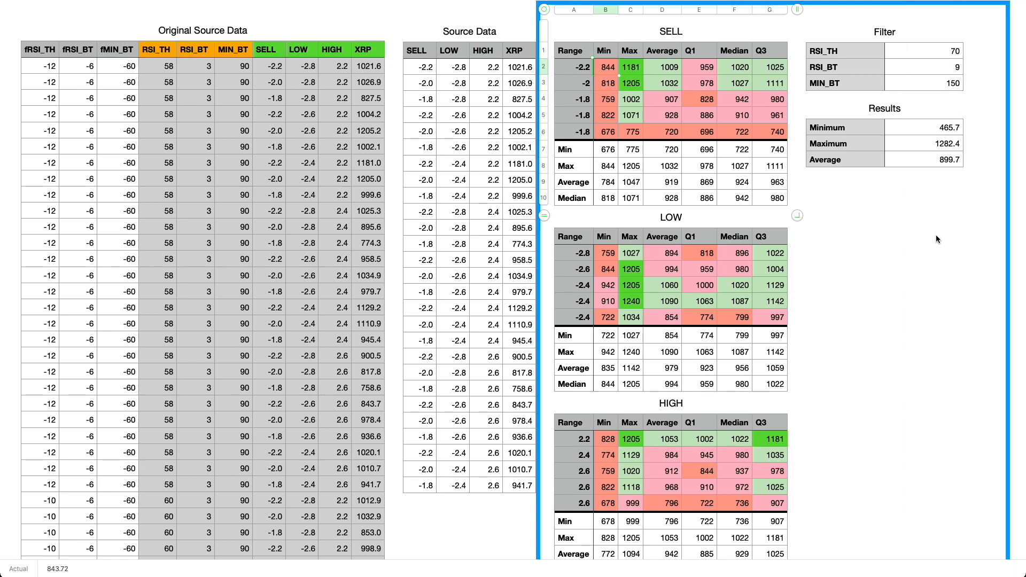
{"action": "scroll", "coordinate": [935, 237], "scroll_direction": "left", "scroll_amount": 1}
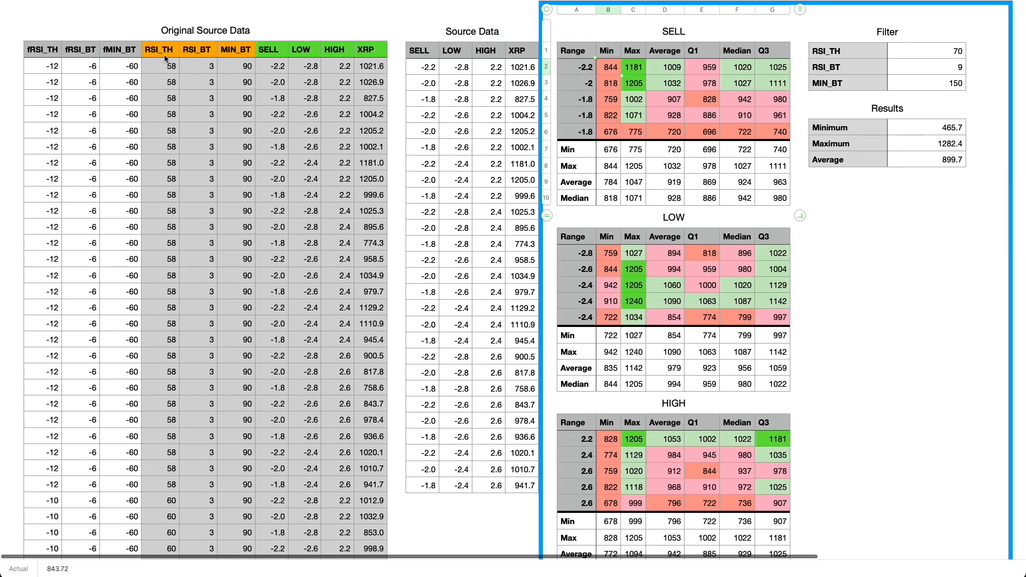
{"action": "left_click", "coordinate": [41, 65]}
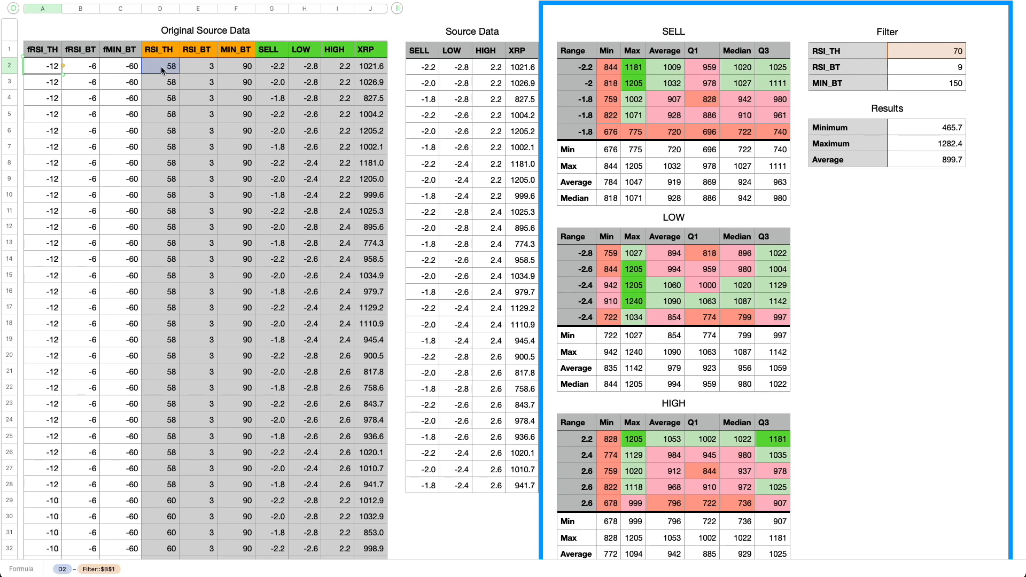
Set the Filter table values to 58 for RSI_TH, 3 for RSI_BT and 90 for MIN_BT
{"action": "left_click", "coordinate": [915, 54]}
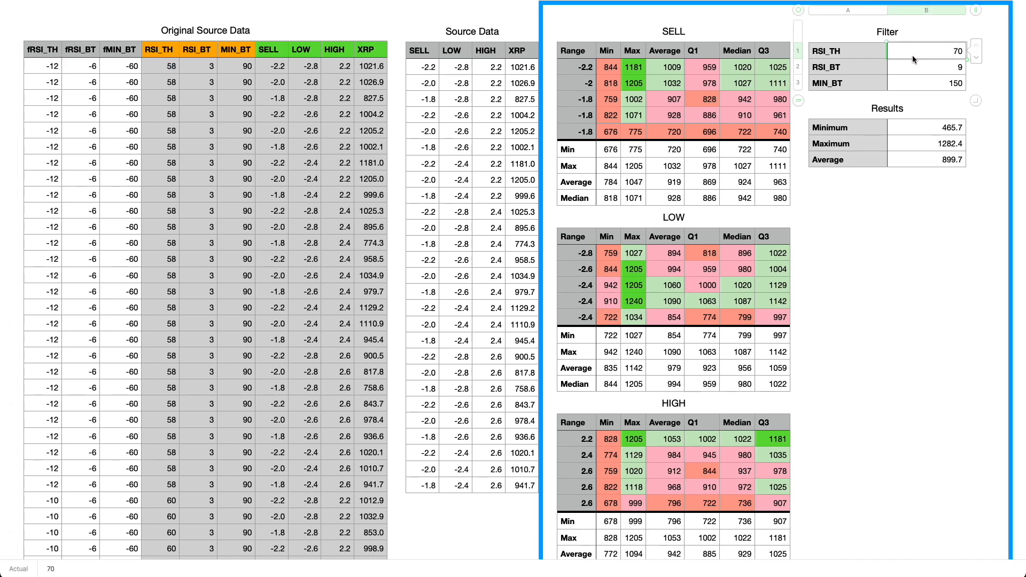
{"action": "left_click", "coordinate": [977, 58]}
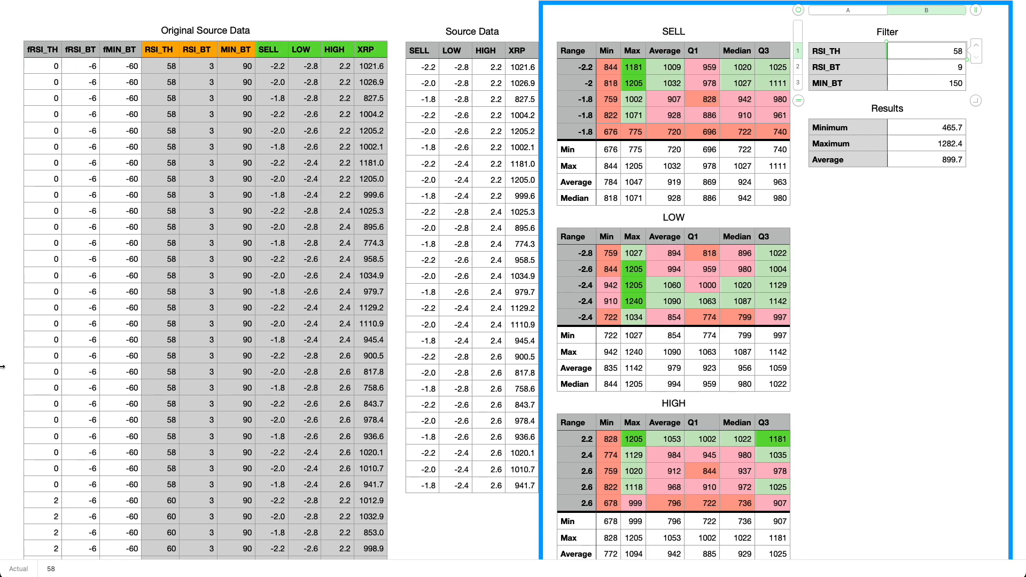
{"action": "scroll", "coordinate": [83, 304], "scroll_direction": "up", "scroll_amount": 1}
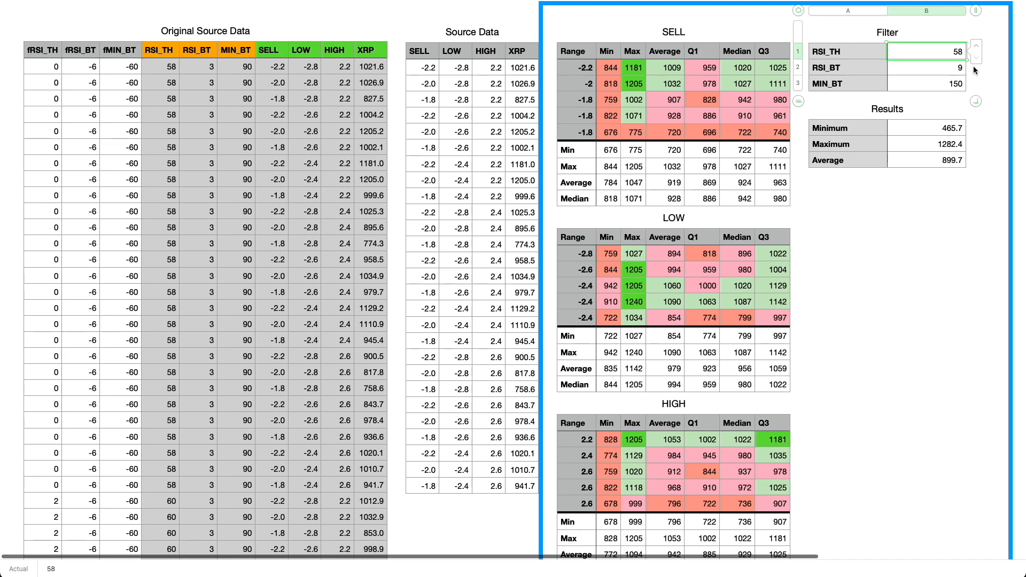
{"action": "left_click", "coordinate": [921, 68]}
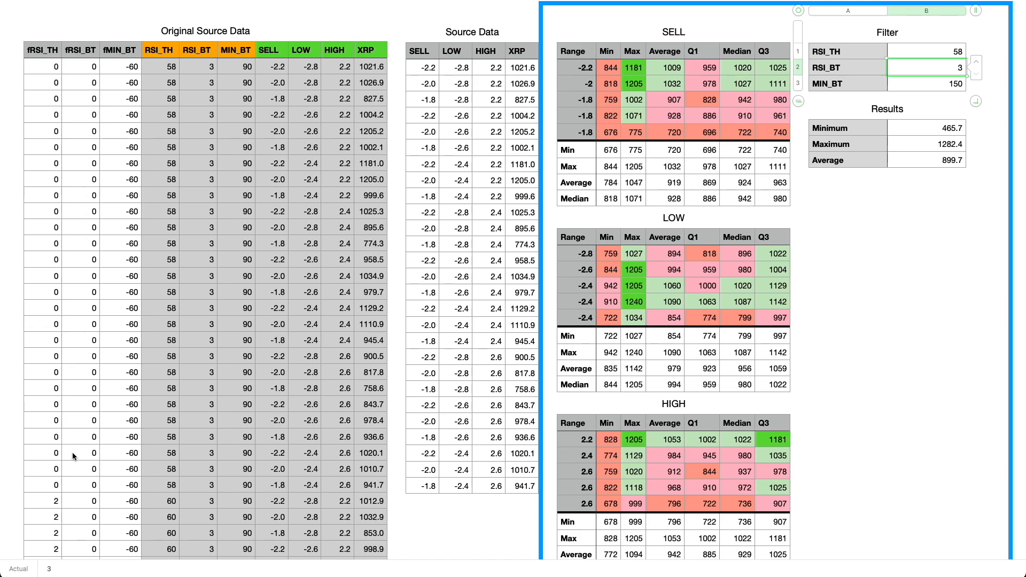
{"action": "scroll", "coordinate": [78, 481], "scroll_direction": "right", "scroll_amount": 1}
{"action": "scroll", "coordinate": [97, 493], "scroll_direction": "up", "scroll_amount": 1}
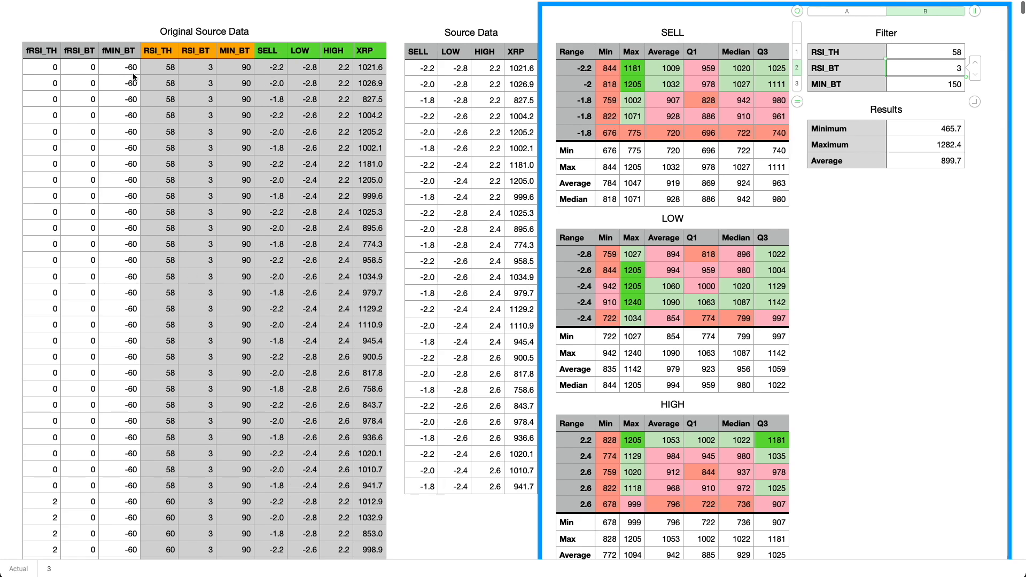
{"action": "left_click", "coordinate": [238, 68]}
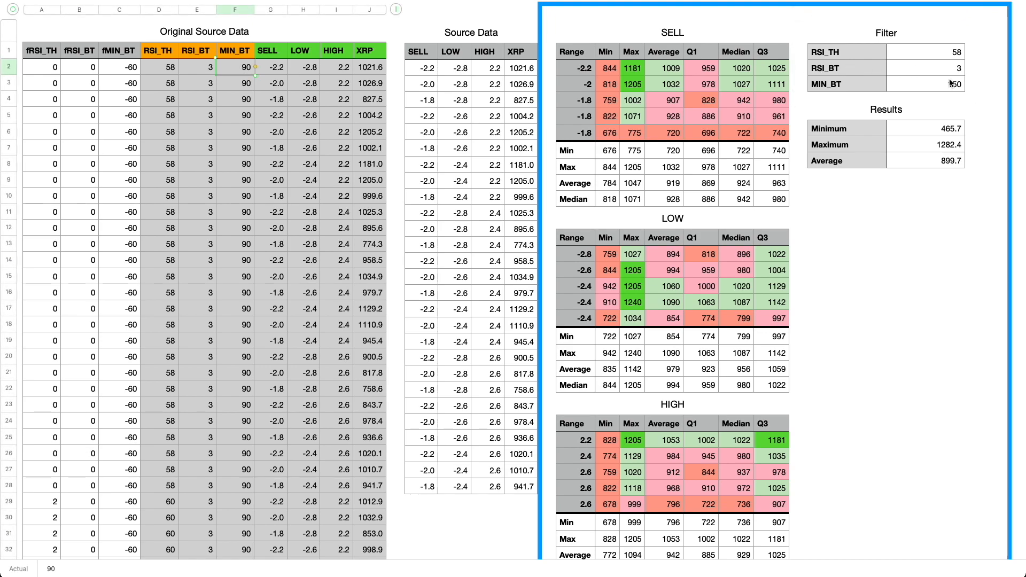
{"action": "left_click", "coordinate": [957, 84]}
{"action": "left_click", "coordinate": [974, 91]}
{"action": "left_click", "coordinate": [975, 91]}
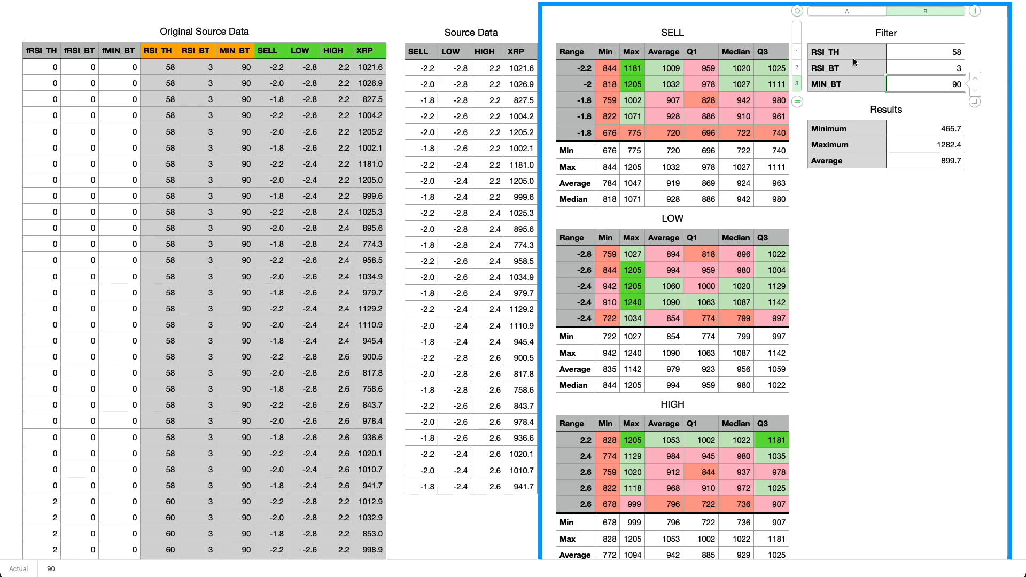
Turn on the Original Source Data filters requiring fRSI_TH, fRSI_BT and fMIN_BT to equal 0, then hide the filter options
{"action": "left_click", "coordinate": [319, 131]}
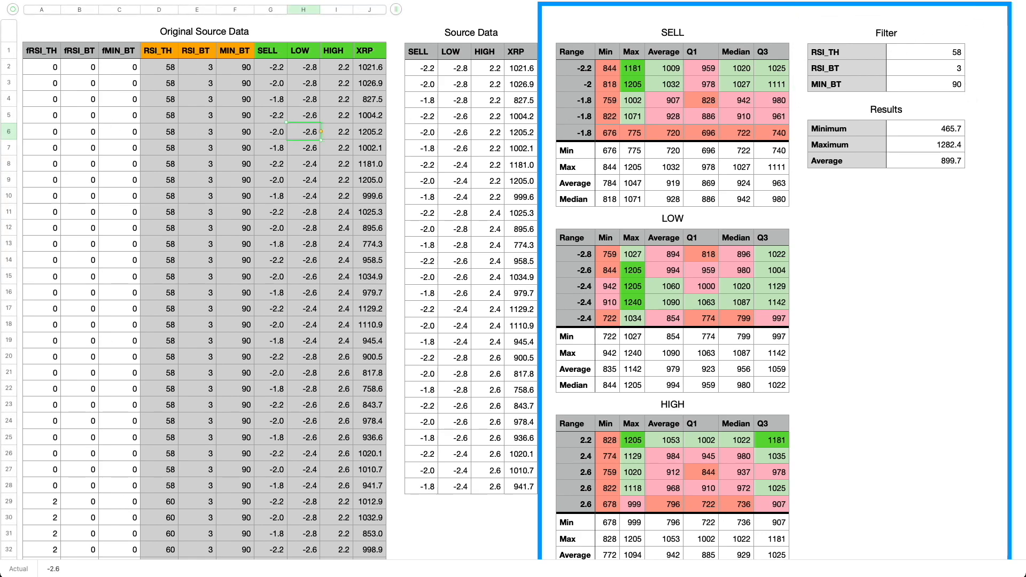
{"action": "left_click", "coordinate": [998, 1]}
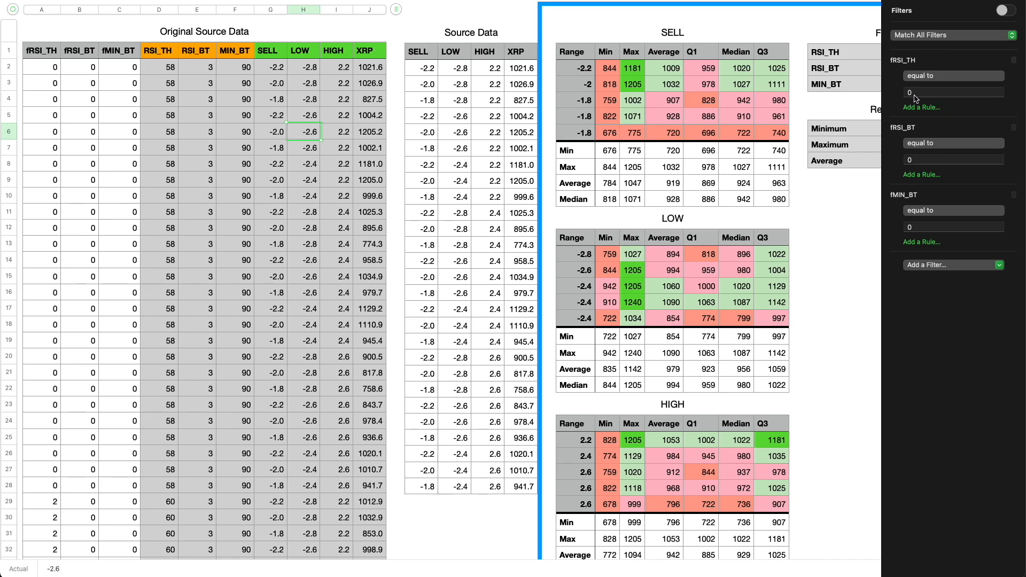
{"action": "left_click", "coordinate": [1007, 11]}
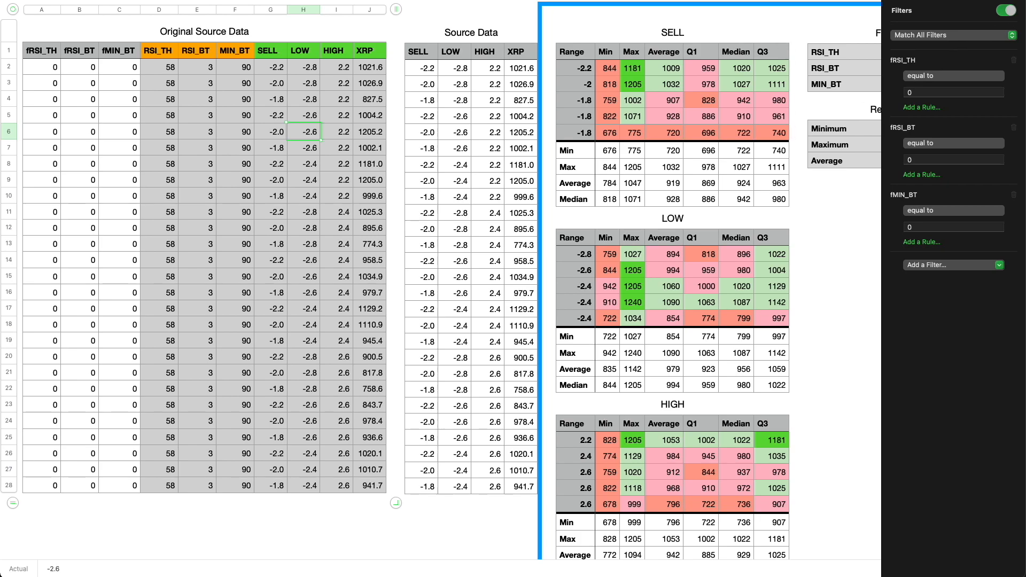
{"action": "left_click", "coordinate": [1007, 1]}
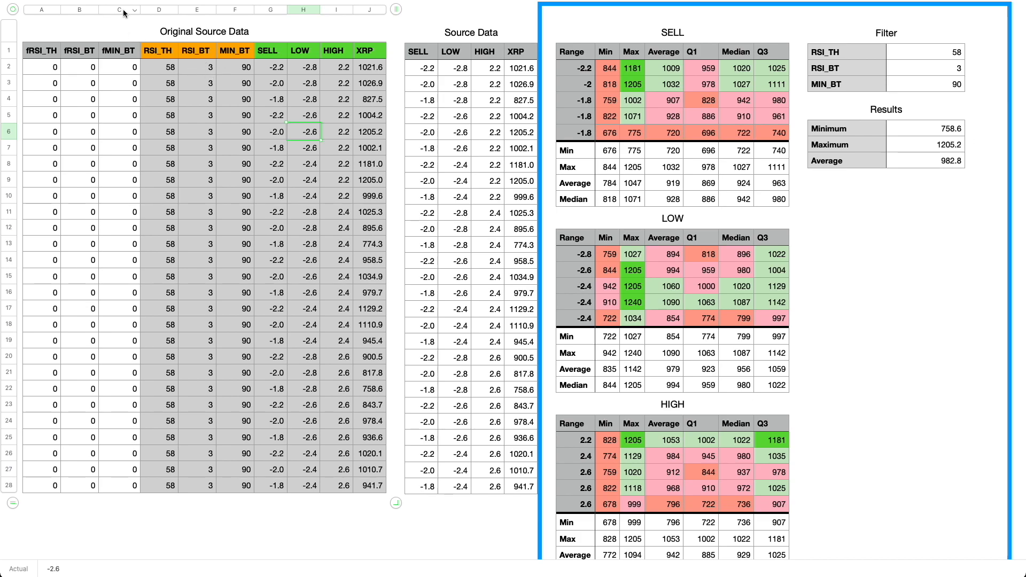
Set RSI_TH to 62 in the Filter table and inspect the formula of the first filtered fRSI_TH value
{"action": "left_click", "coordinate": [933, 53]}
{"action": "left_click", "coordinate": [977, 46]}
{"action": "left_click", "coordinate": [977, 46]}
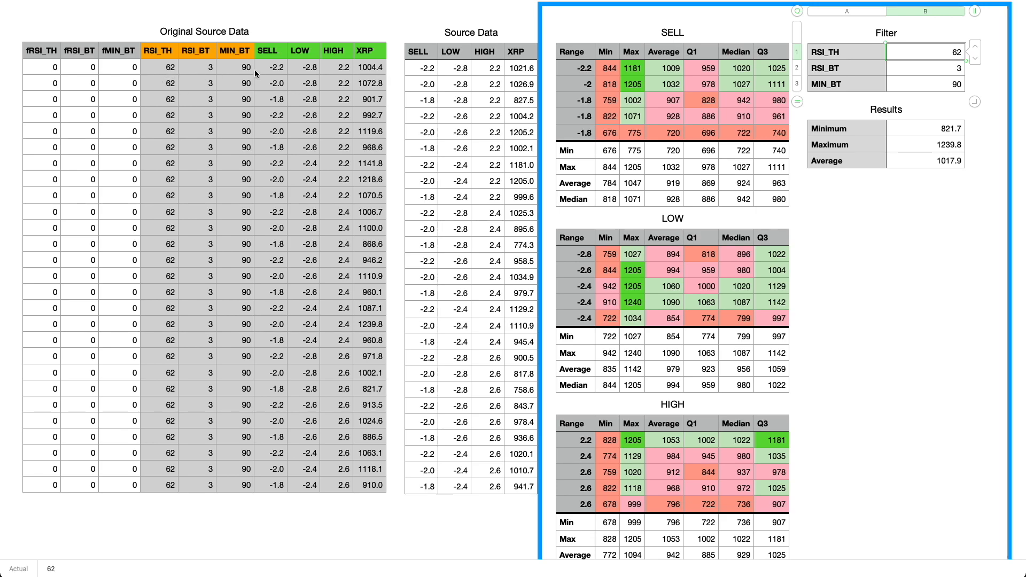
{"action": "left_click", "coordinate": [34, 66]}
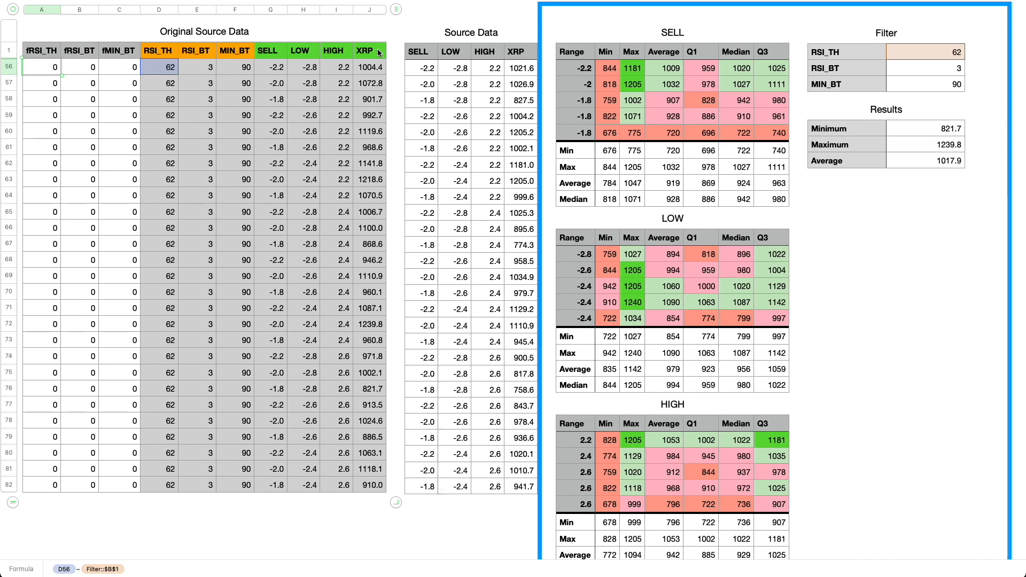
Hide the fRSI_TH, fRSI_BT and fMIN_BT columns of Original Source Data
{"action": "left_click", "coordinate": [118, 9]}
{"action": "left_click", "coordinate": [39, 9], "text": "shift"}
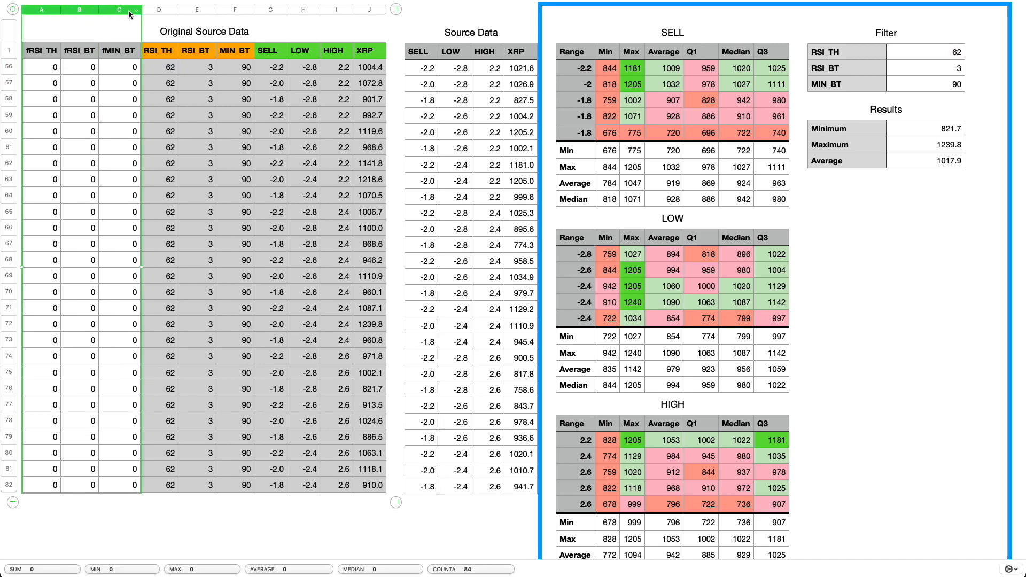
{"action": "left_click", "coordinate": [137, 12]}
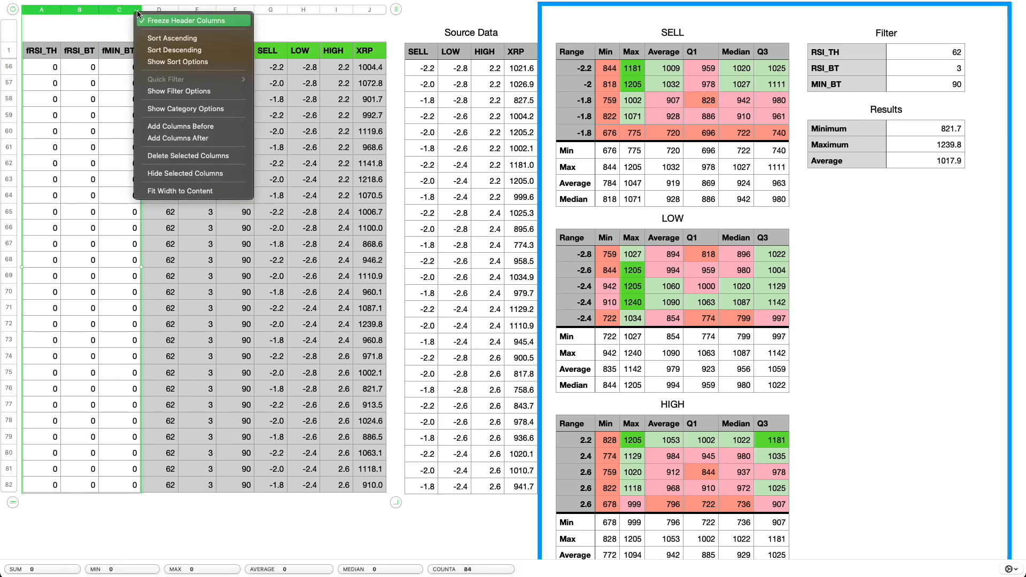
{"action": "left_click", "coordinate": [178, 173]}
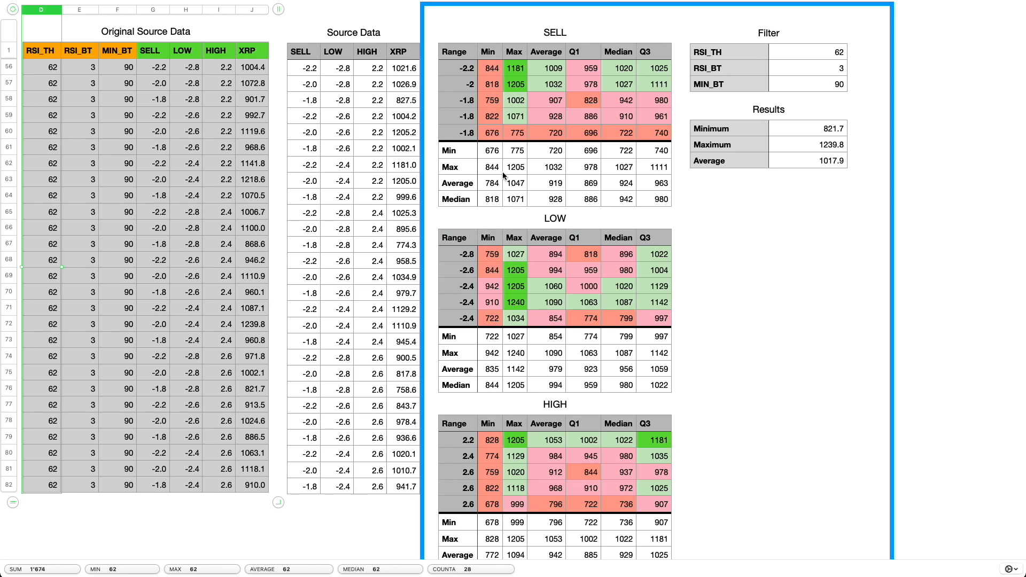
Examine the first XRP value in Source Data, SELL's Min, Max, Average and Median summary rows, and the first Min-row formula
{"action": "left_click", "coordinate": [403, 70]}
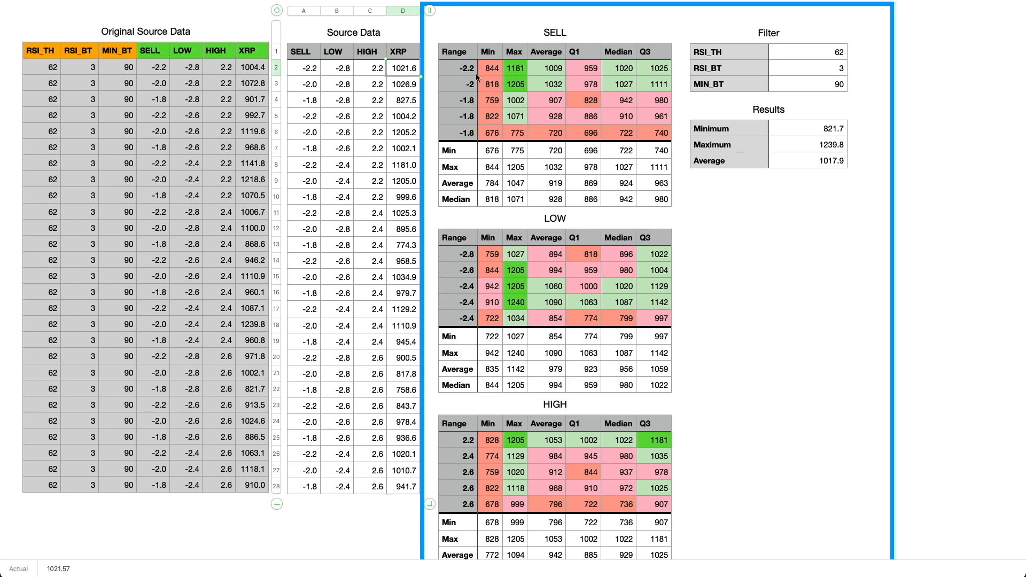
{"action": "left_click", "coordinate": [493, 70]}
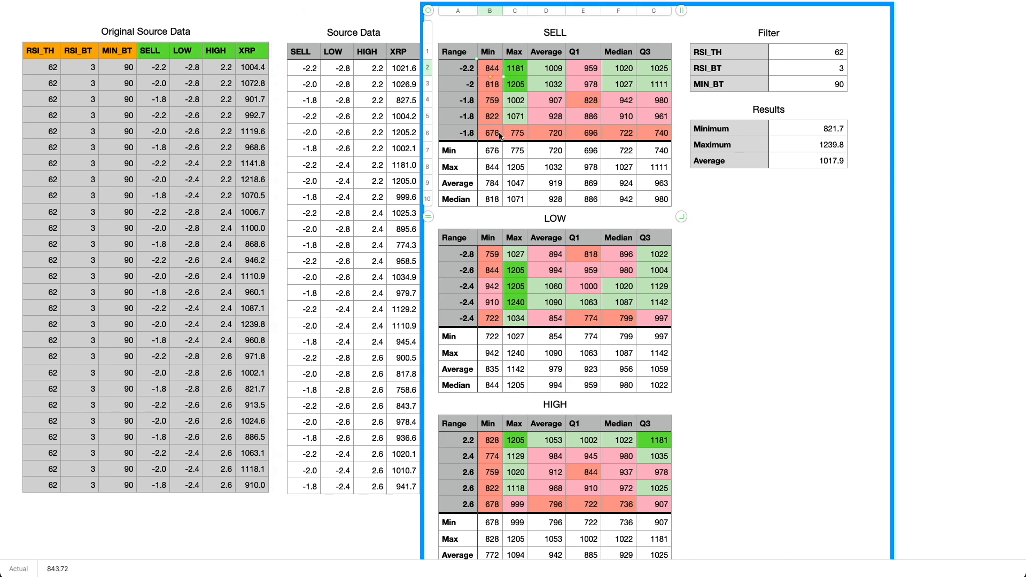
{"action": "left_click", "coordinate": [451, 154]}
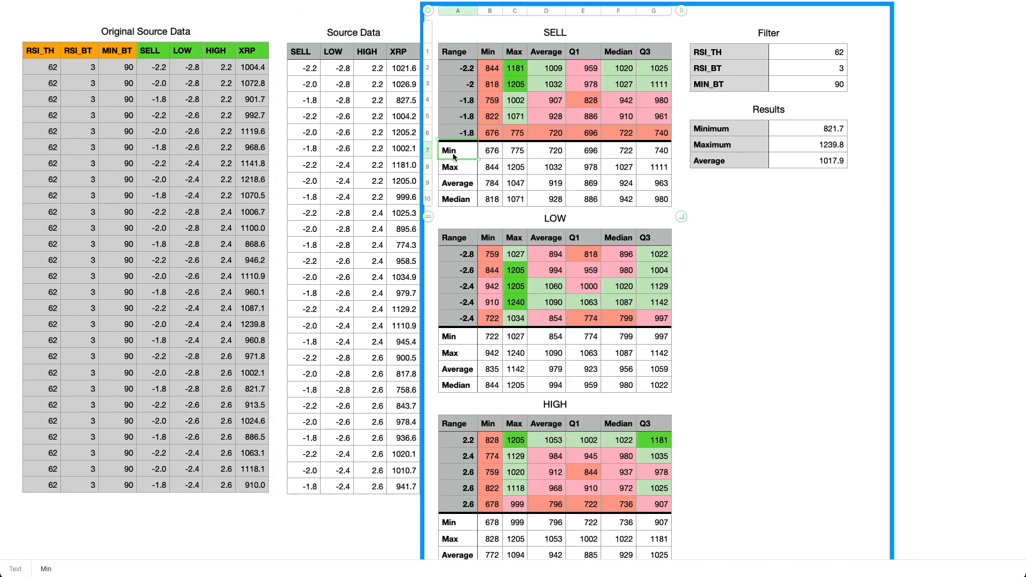
{"action": "left_click", "coordinate": [453, 170]}
{"action": "left_click", "coordinate": [456, 184]}
{"action": "left_click", "coordinate": [459, 199]}
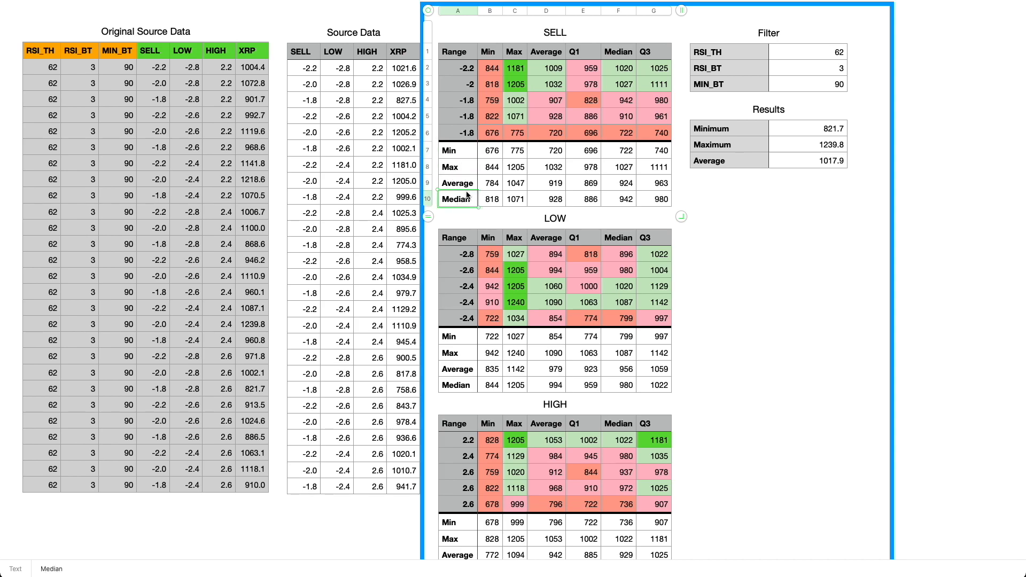
{"action": "left_click", "coordinate": [483, 154]}
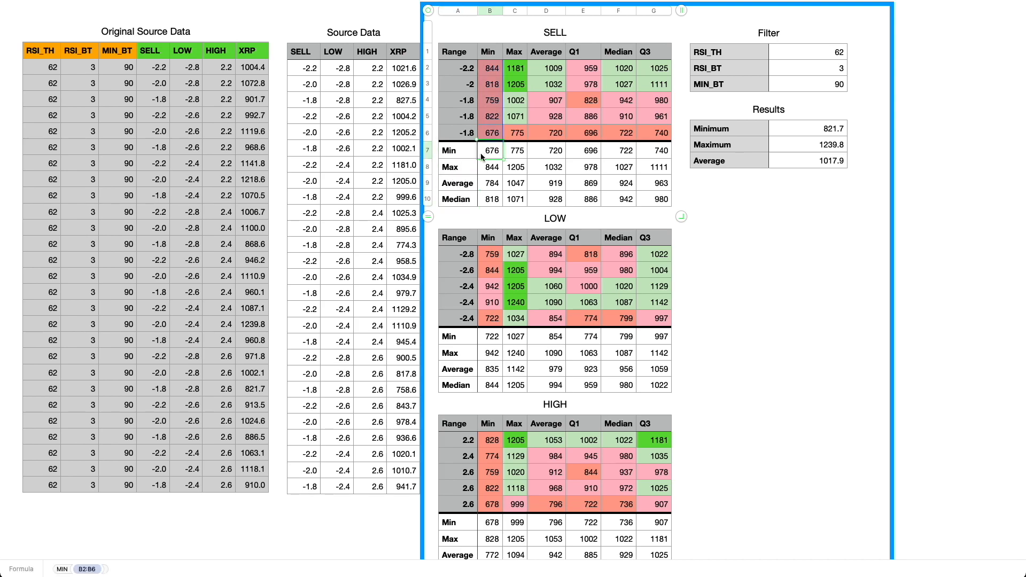
Review the quick summary functions available for the five range values in SELL's Min column and insert their MIN into the Min row
{"action": "left_click", "coordinate": [490, 67]}
{"action": "left_click", "coordinate": [489, 138], "text": "shift"}
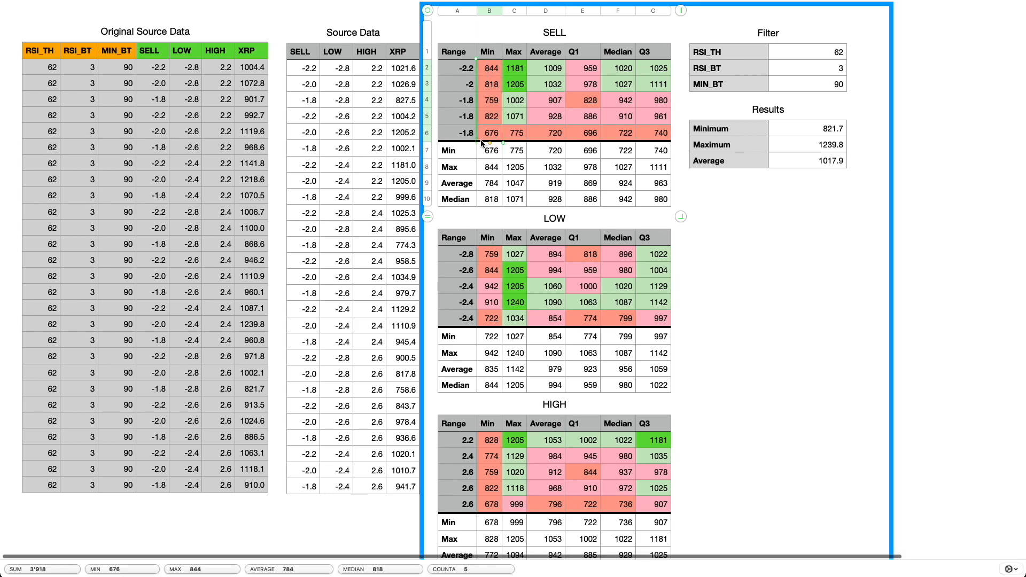
{"action": "left_click", "coordinate": [1011, 569]}
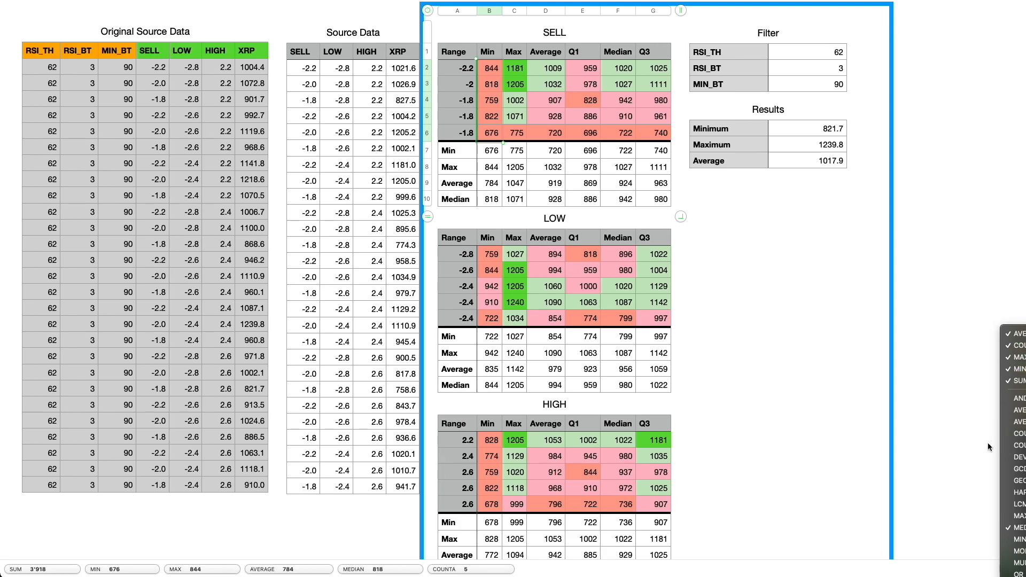
{"action": "left_click", "coordinate": [1022, 528]}
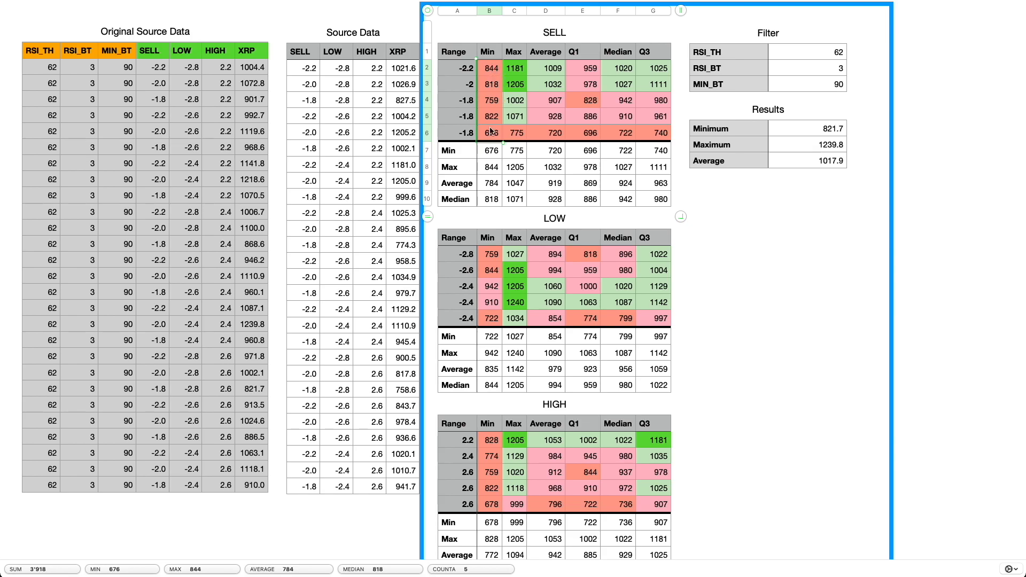
{"action": "left_click_drag", "start_coordinate": [144, 569], "coordinate": [493, 152]}
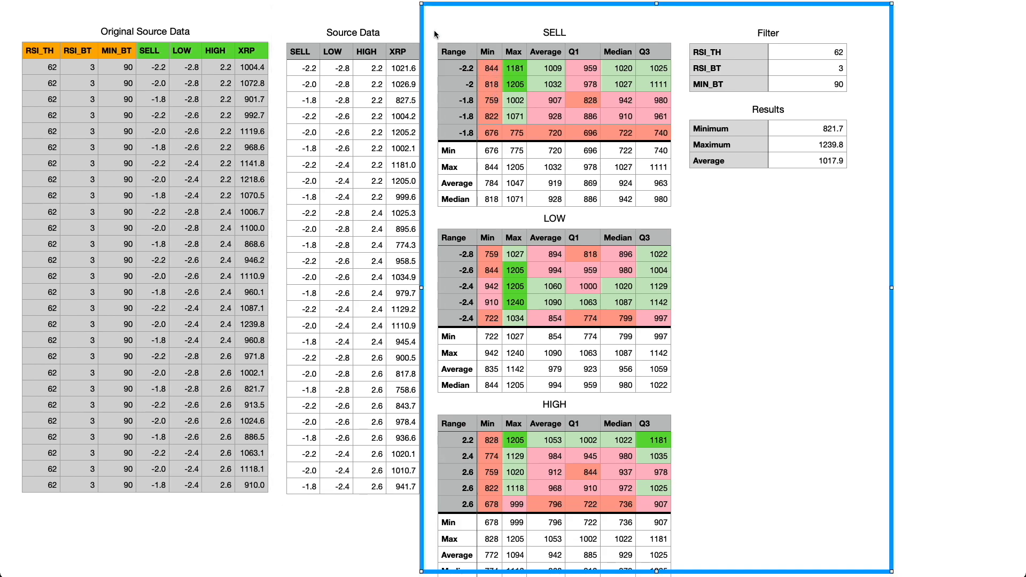
Show the object arrangement options and fill SELL's Min row through the Q3 column with the MIN of the five range values
{"action": "left_click", "coordinate": [491, 69]}
{"action": "key", "text": "super+alt+i"}
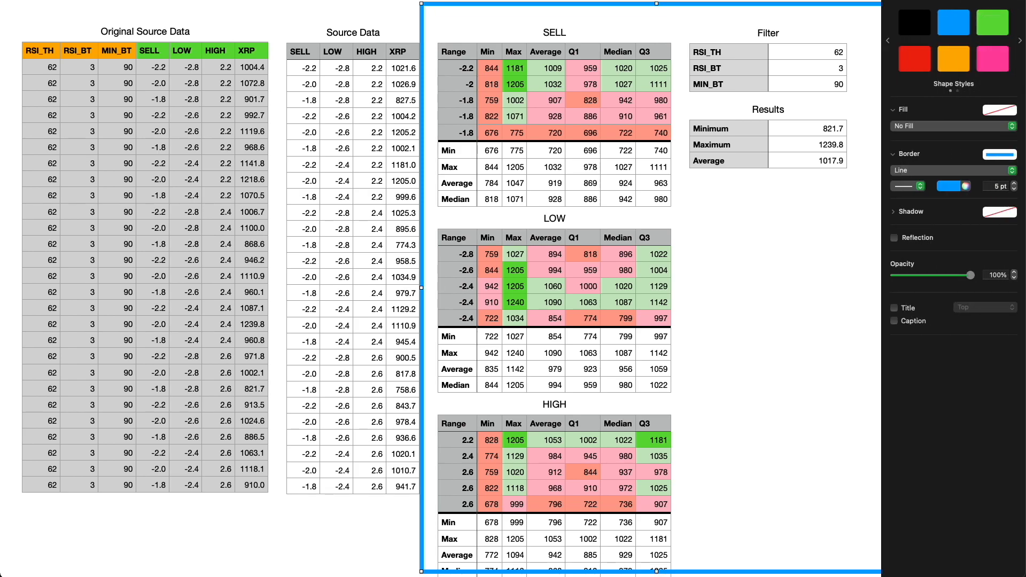
{"action": "left_click", "coordinate": [996, 3]}
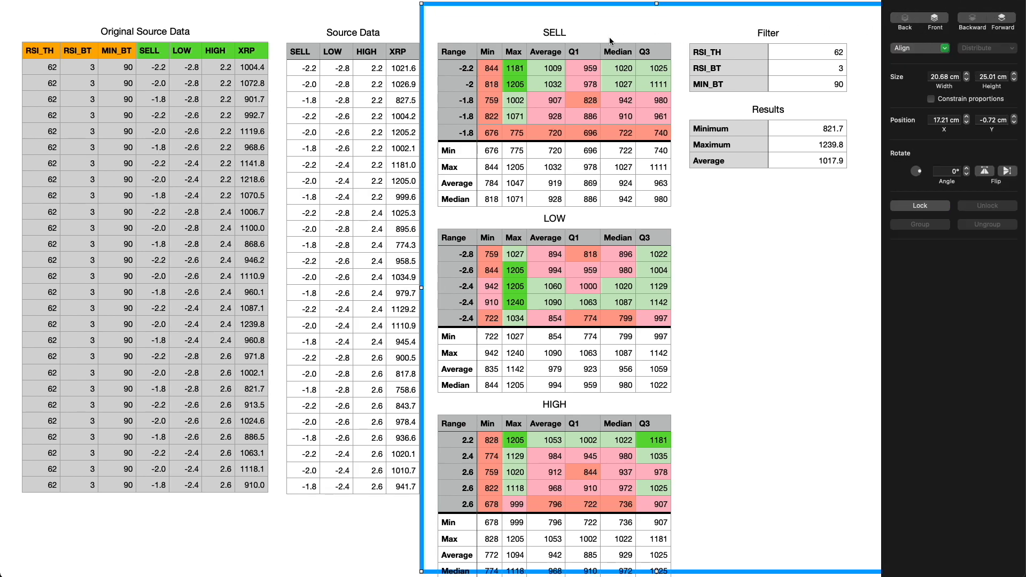
{"action": "left_click", "coordinate": [492, 70]}
{"action": "left_click", "coordinate": [492, 70]}
{"action": "left_click_drag", "start_coordinate": [492, 70], "coordinate": [501, 135]}
{"action": "left_click_drag", "start_coordinate": [122, 574], "coordinate": [654, 153]}
Fill SELL's Max and Average rows through the Q3 column with the MAX and AVERAGE of the five range values
{"action": "left_click_drag", "start_coordinate": [494, 72], "coordinate": [490, 137]}
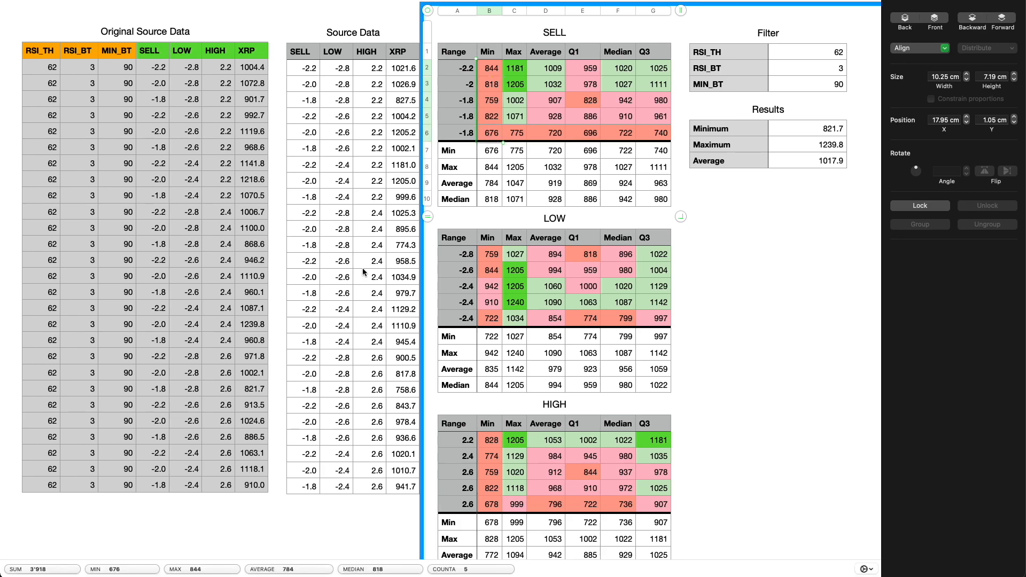
{"action": "left_click_drag", "start_coordinate": [206, 569], "coordinate": [487, 168]}
{"action": "left_click_drag", "start_coordinate": [499, 167], "coordinate": [662, 173]}
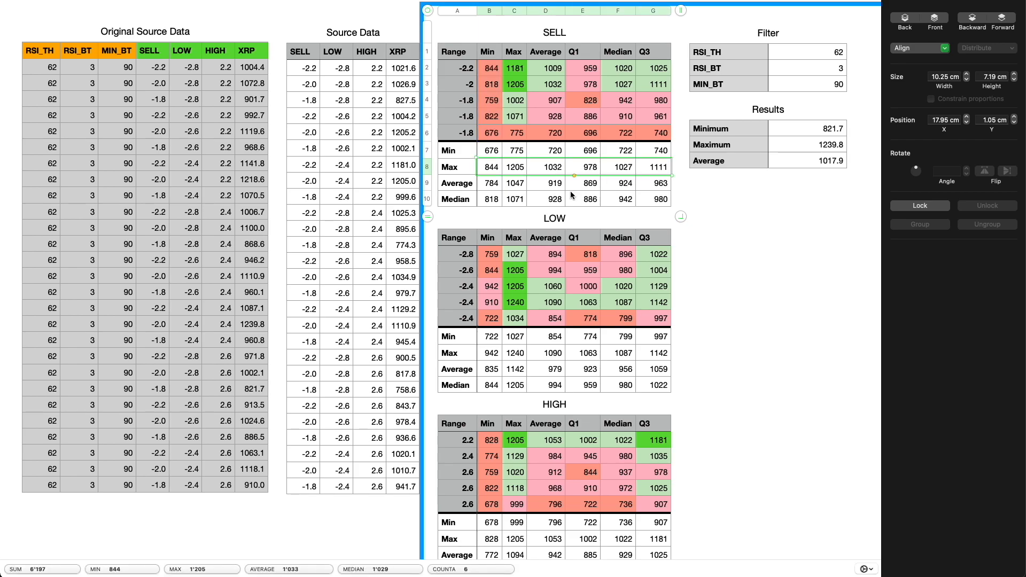
{"action": "left_click_drag", "start_coordinate": [490, 69], "coordinate": [488, 137]}
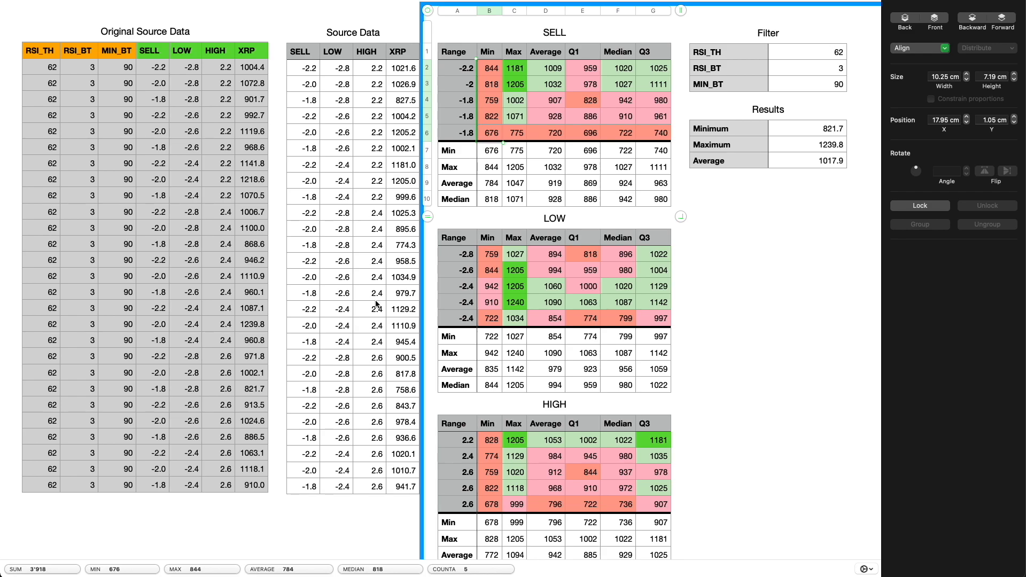
{"action": "left_click_drag", "start_coordinate": [270, 570], "coordinate": [677, 191]}
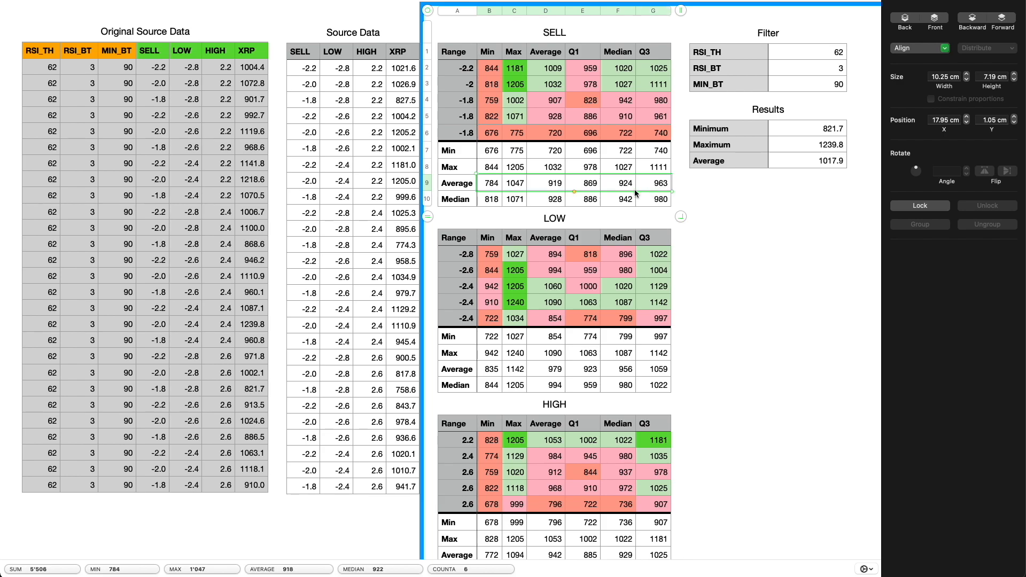
Fill SELL's Median row through the Q3 column with the MEDIAN of the five range values and check the Q3 formula
{"action": "left_click_drag", "start_coordinate": [492, 74], "coordinate": [489, 137]}
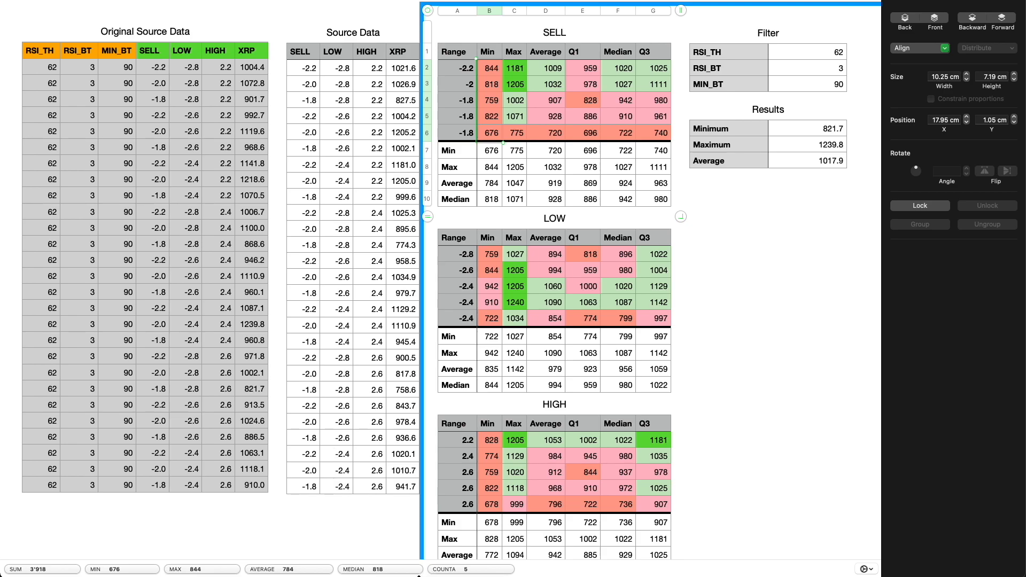
{"action": "left_click_drag", "start_coordinate": [391, 572], "coordinate": [653, 199]}
{"action": "double_click", "coordinate": [653, 198]}
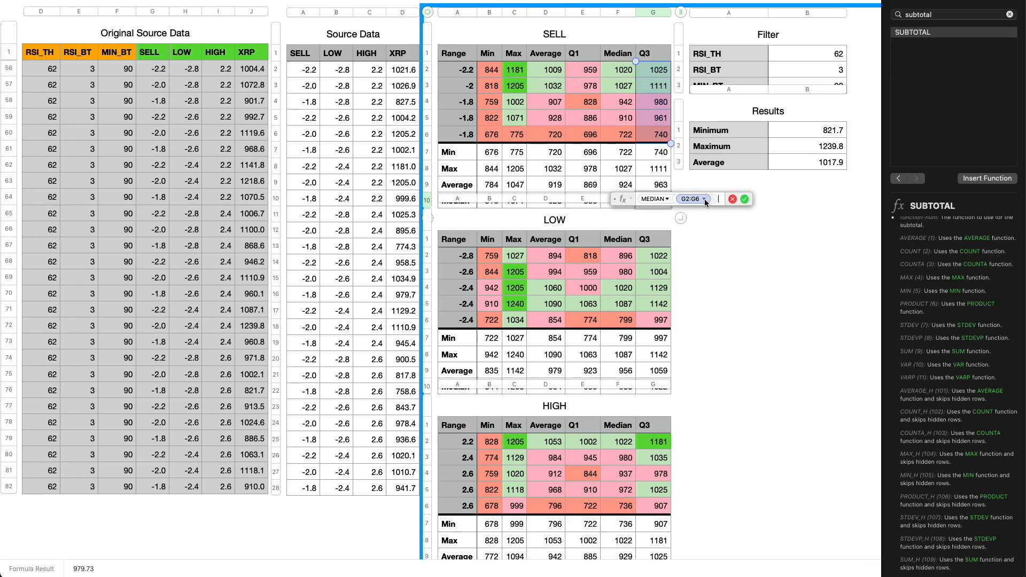
{"action": "left_click", "coordinate": [765, 286]}
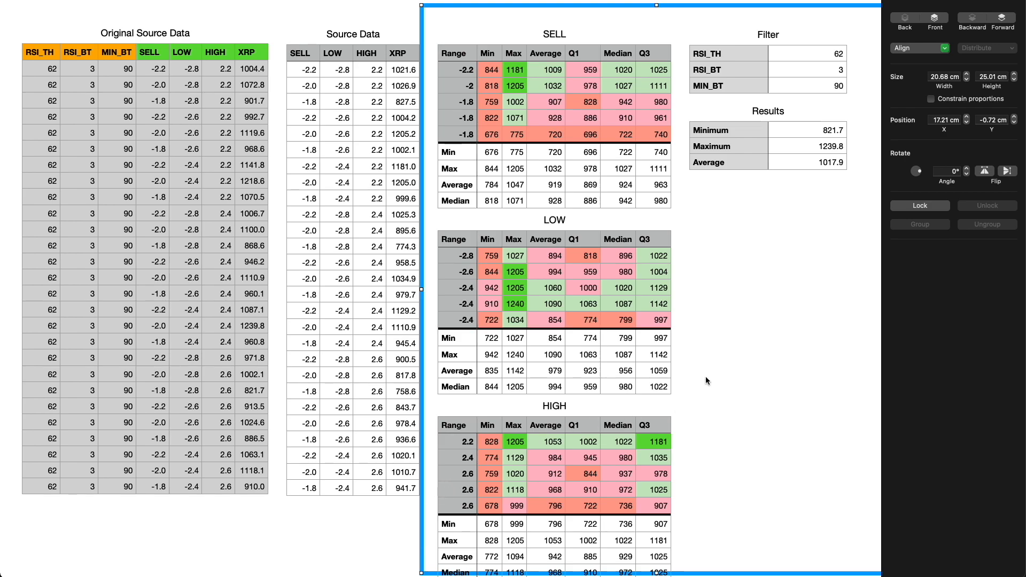
{"action": "scroll", "coordinate": [714, 373], "scroll_direction": "right", "scroll_amount": 5}
{"action": "scroll", "coordinate": [714, 372], "scroll_direction": "left", "scroll_amount": 3}
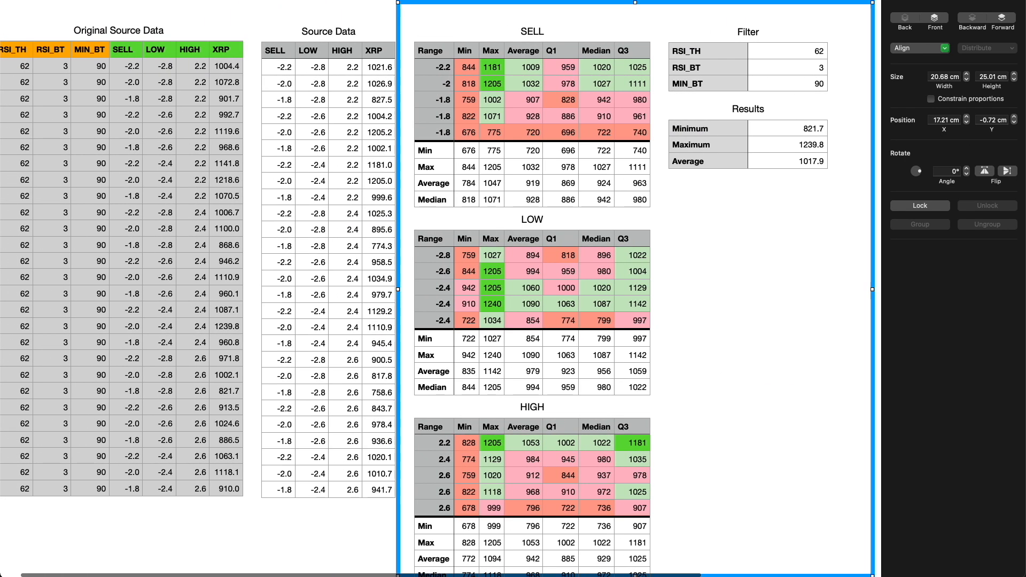
Hide the formatting sidebar, bring the data and analysis tables into view, and deselect the frame around the SELL, LOW and HIGH tables
{"action": "left_click", "coordinate": [1006, 2]}
{"action": "left_click", "coordinate": [1006, 2]}
{"action": "scroll", "coordinate": [827, 283], "scroll_direction": "left", "scroll_amount": 3}
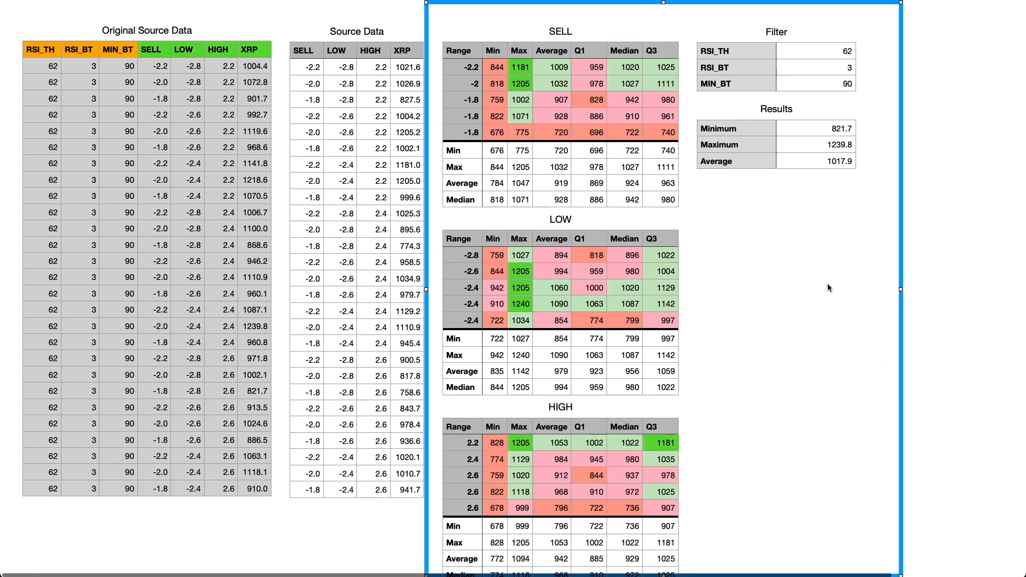
{"action": "scroll", "coordinate": [836, 284], "scroll_direction": "up", "scroll_amount": 1}
{"action": "scroll", "coordinate": [837, 285], "scroll_direction": "down", "scroll_amount": 3}
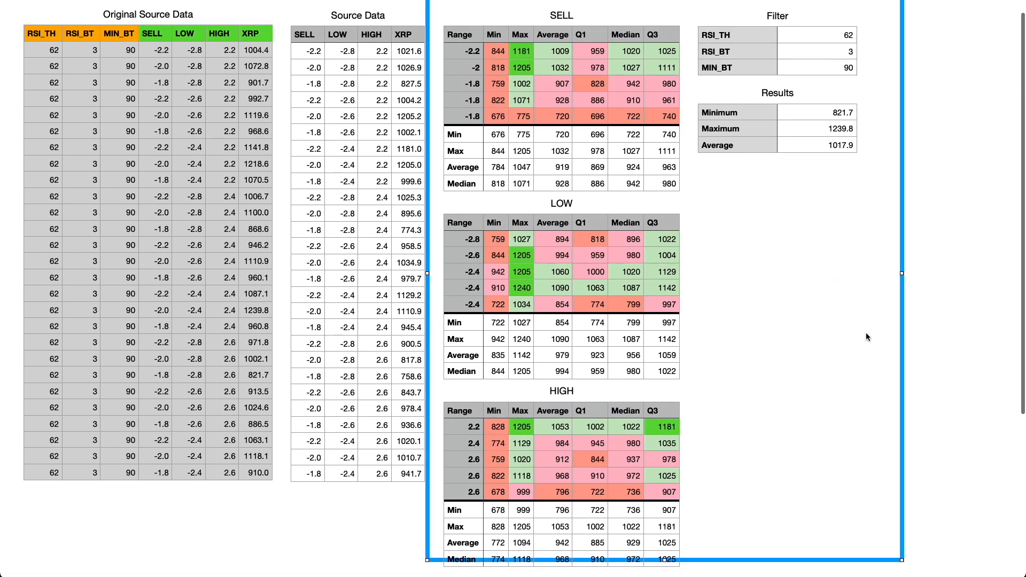
{"action": "left_click", "coordinate": [903, 313]}
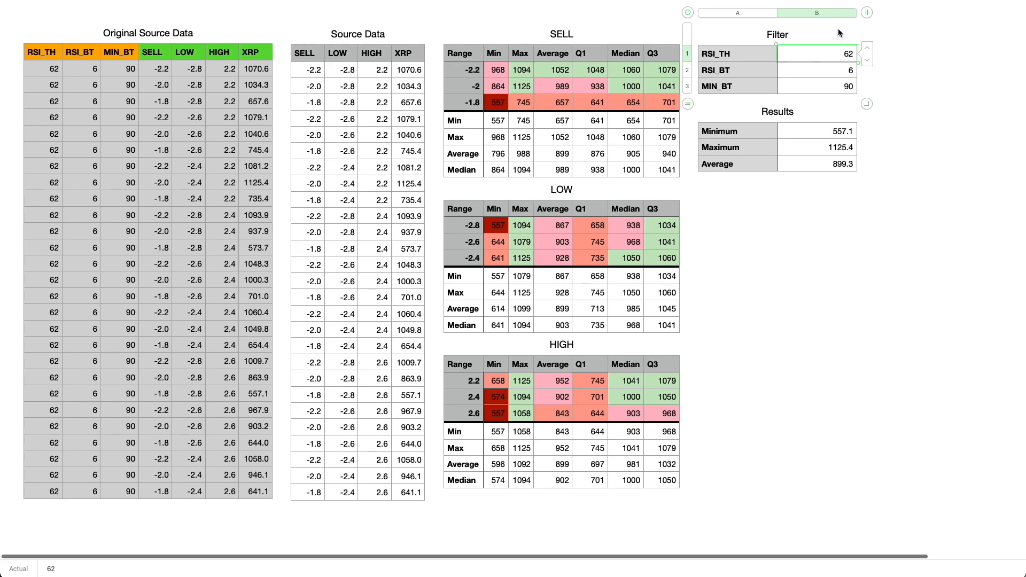
Set the RSI_TH filter to 64 and copy the filtered SELL through XRP rows into the Source Data table from A2
{"action": "left_click", "coordinate": [868, 50]}
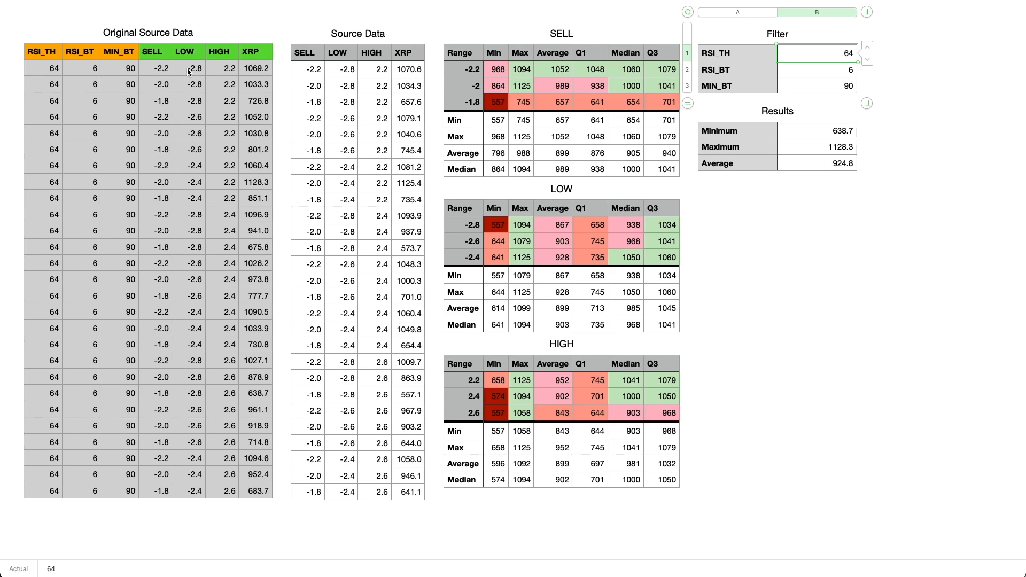
{"action": "left_click_drag", "start_coordinate": [146, 65], "coordinate": [253, 490]}
{"action": "key", "text": "super+c"}
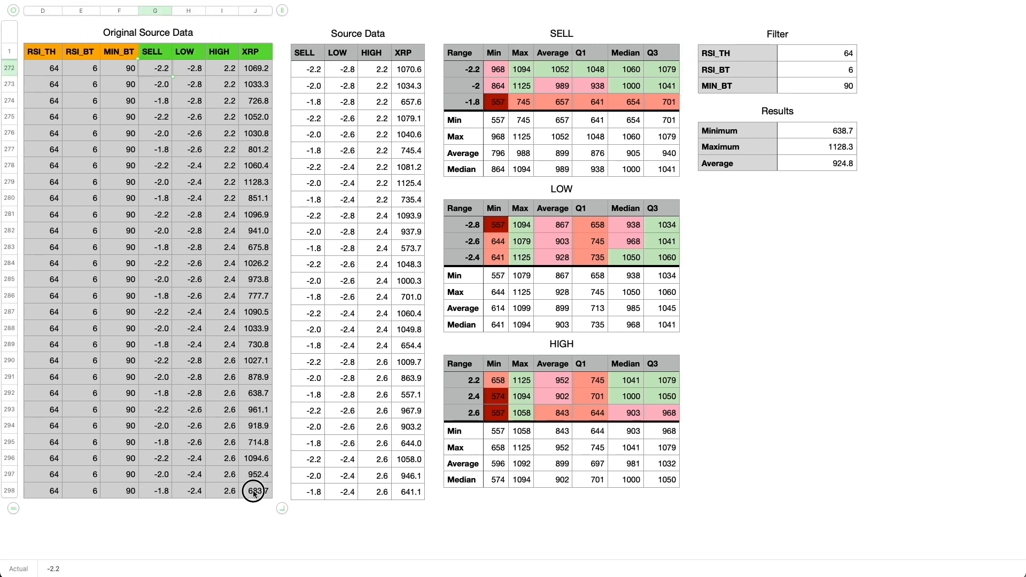
{"action": "left_click", "coordinate": [306, 69]}
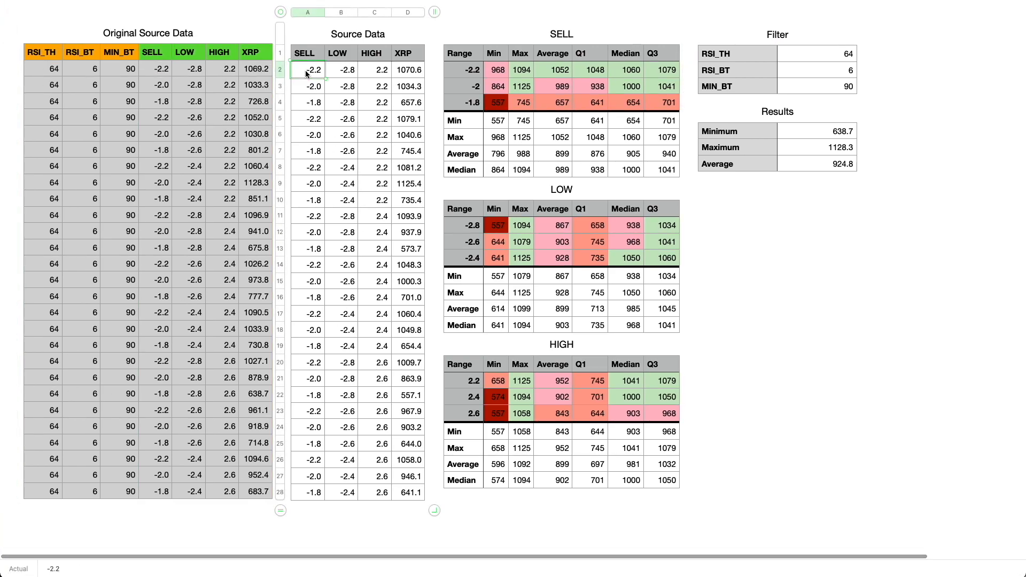
{"action": "key", "text": "super+v"}
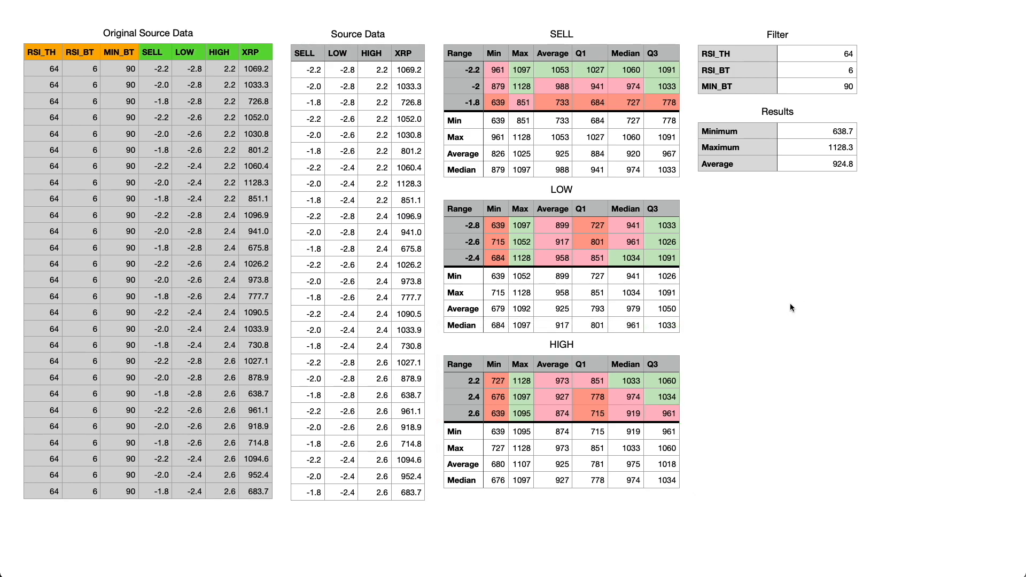
Highlight the RSI_TH, RSI_BT and MIN_BT filter values together and clear the selection
{"action": "left_click_drag", "start_coordinate": [810, 58], "coordinate": [810, 89]}
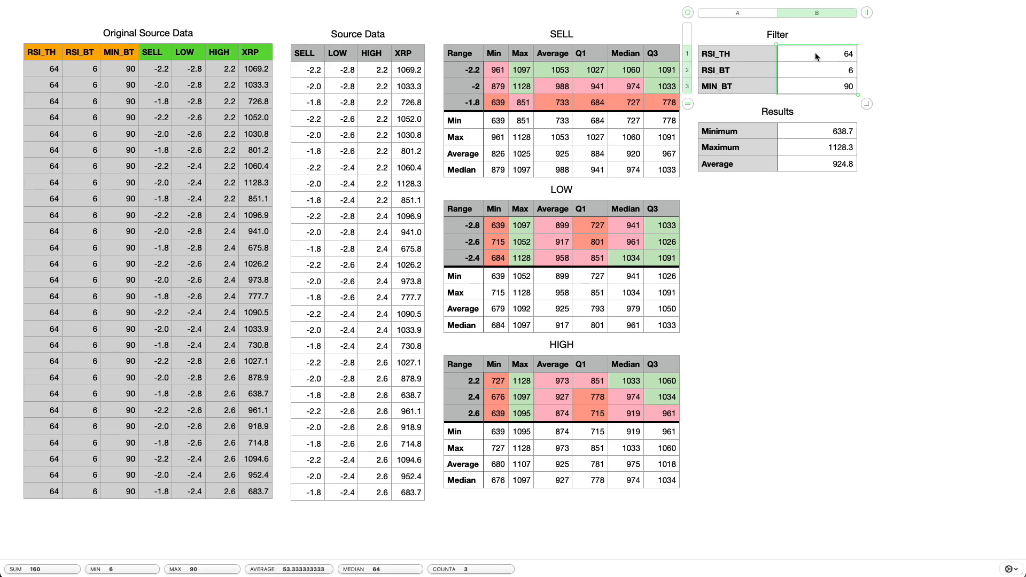
{"action": "left_click", "coordinate": [799, 312]}
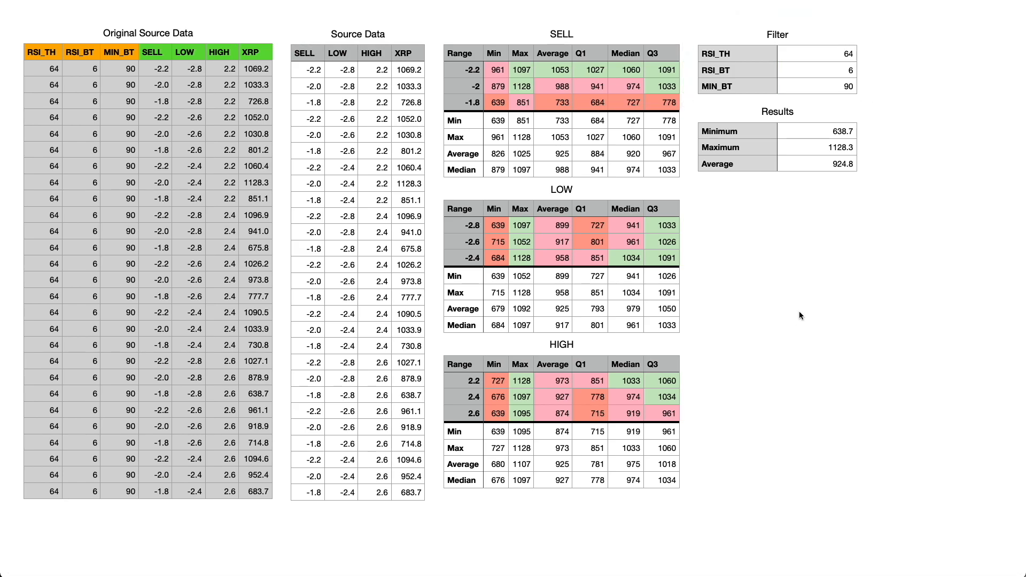
{"action": "scroll", "coordinate": [800, 312], "scroll_direction": "right", "scroll_amount": 1}
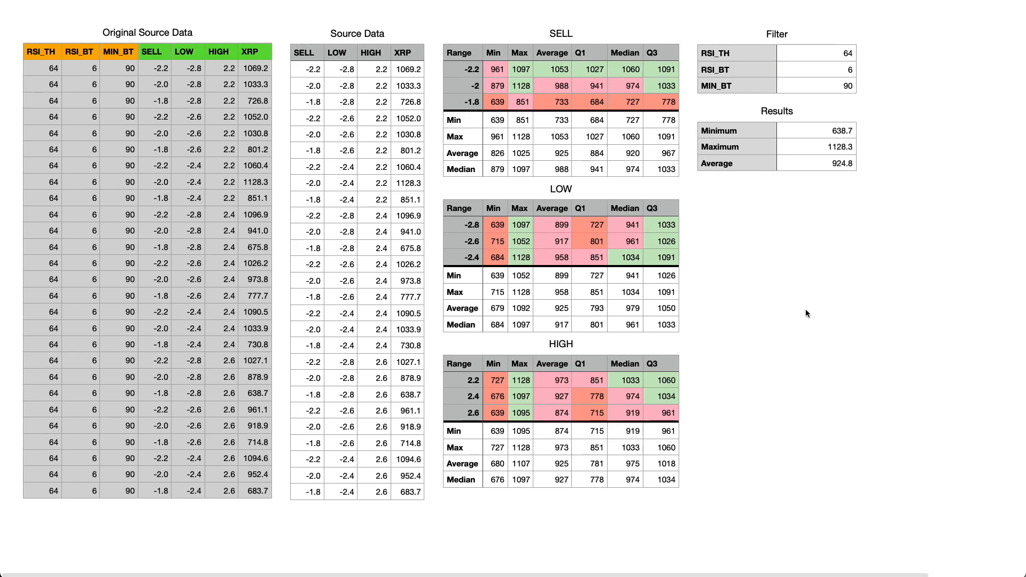
Switch to Script Editor and examine how the script sets the filter cells and selects filteredRows with the whose clause
{"action": "key", "text": "super+Tab"}
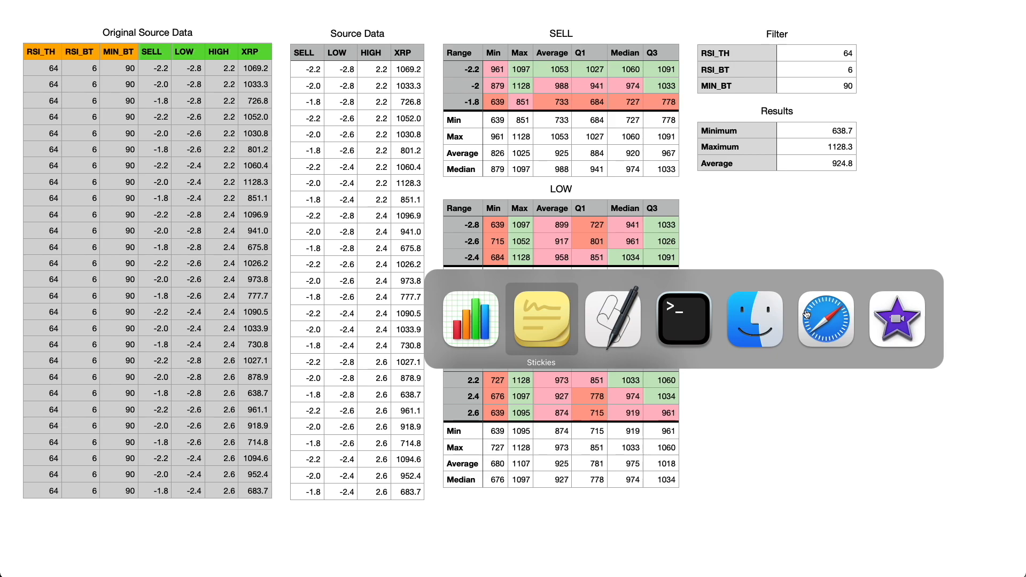
{"action": "key", "text": "super+Tab"}
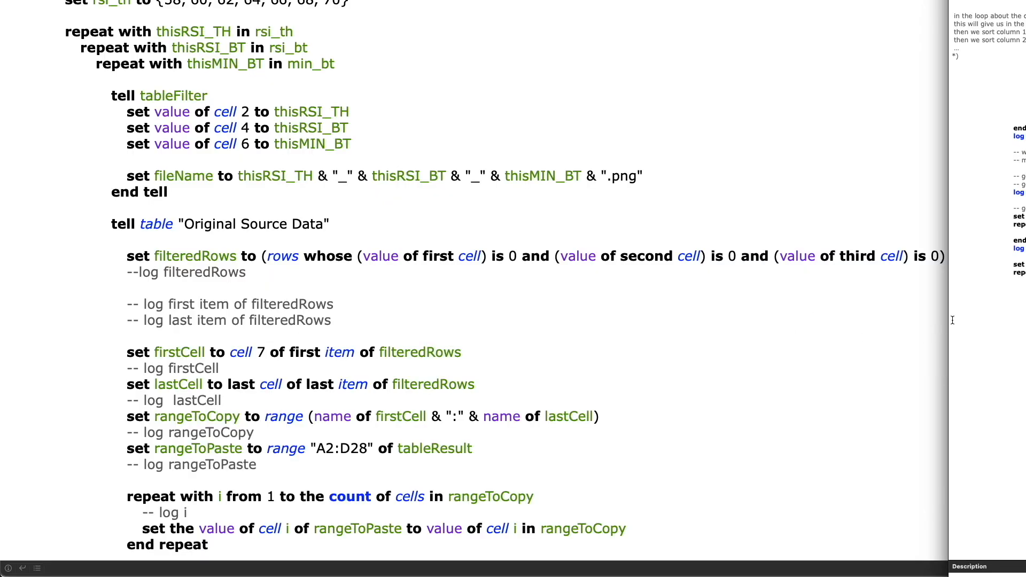
{"action": "left_click", "coordinate": [842, 343]}
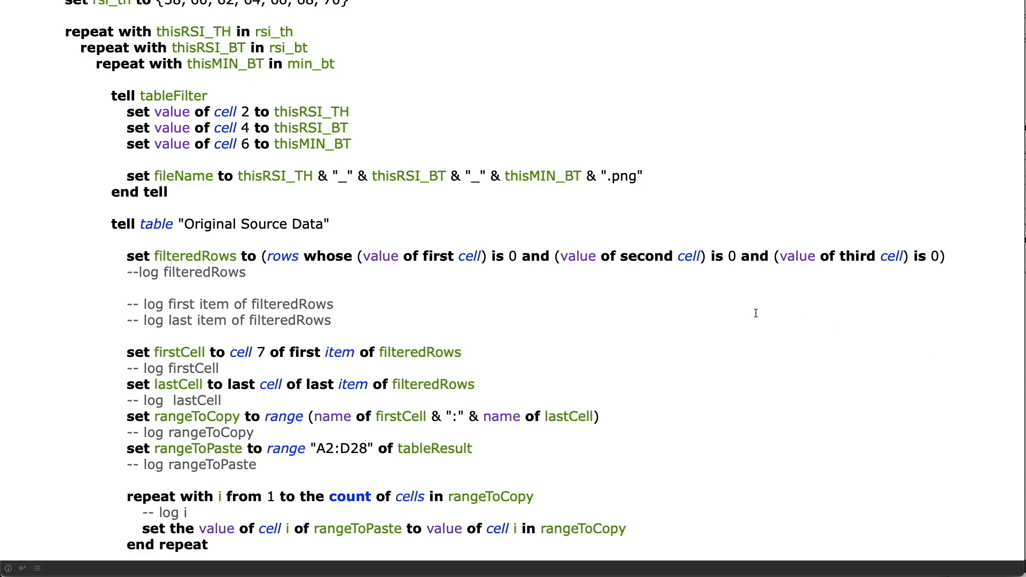
{"action": "scroll", "coordinate": [606, 297], "scroll_direction": "down", "scroll_amount": 6}
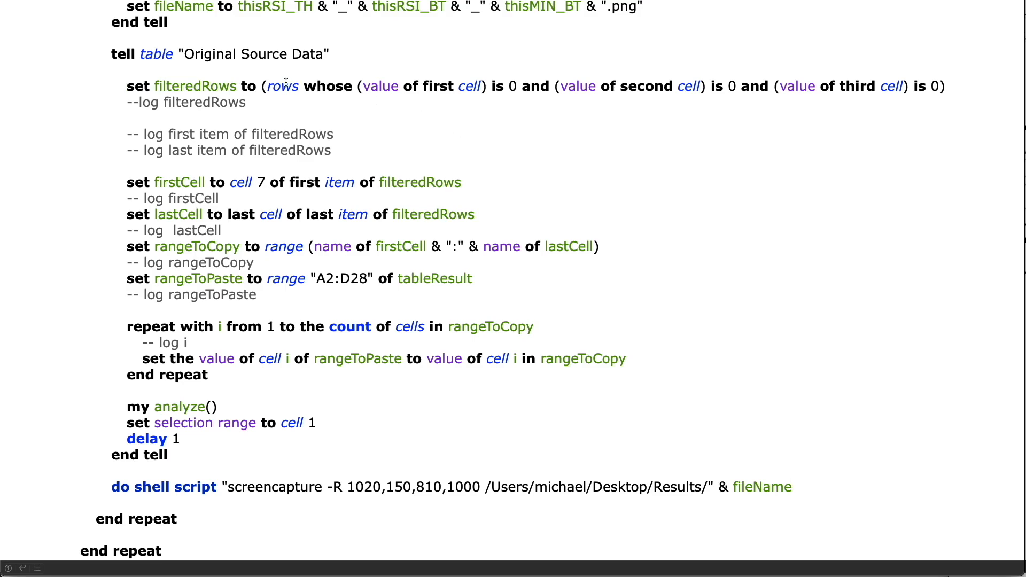
{"action": "left_click_drag", "start_coordinate": [302, 86], "coordinate": [357, 87]}
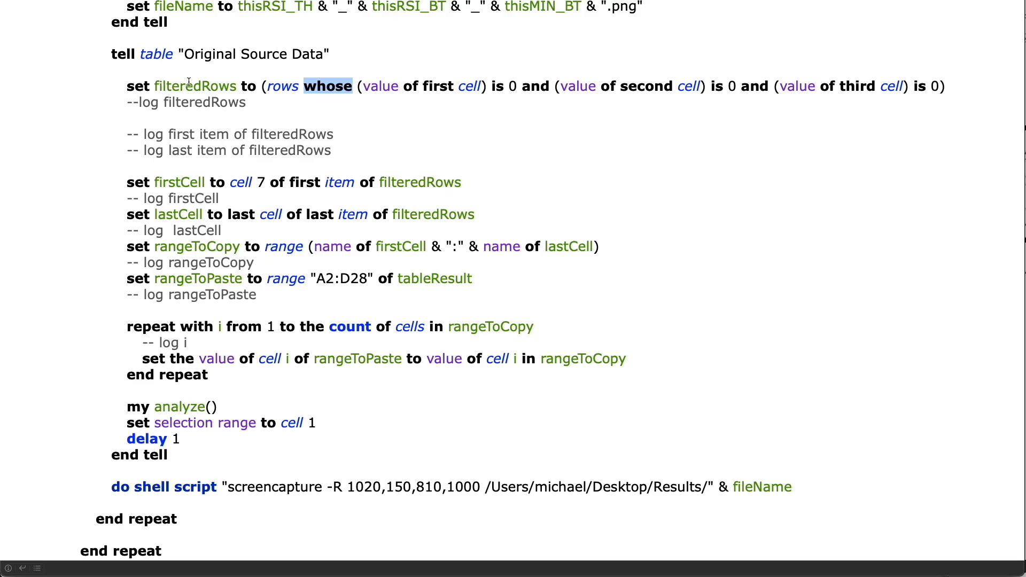
{"action": "scroll", "coordinate": [303, 89], "scroll_direction": "down", "scroll_amount": 1}
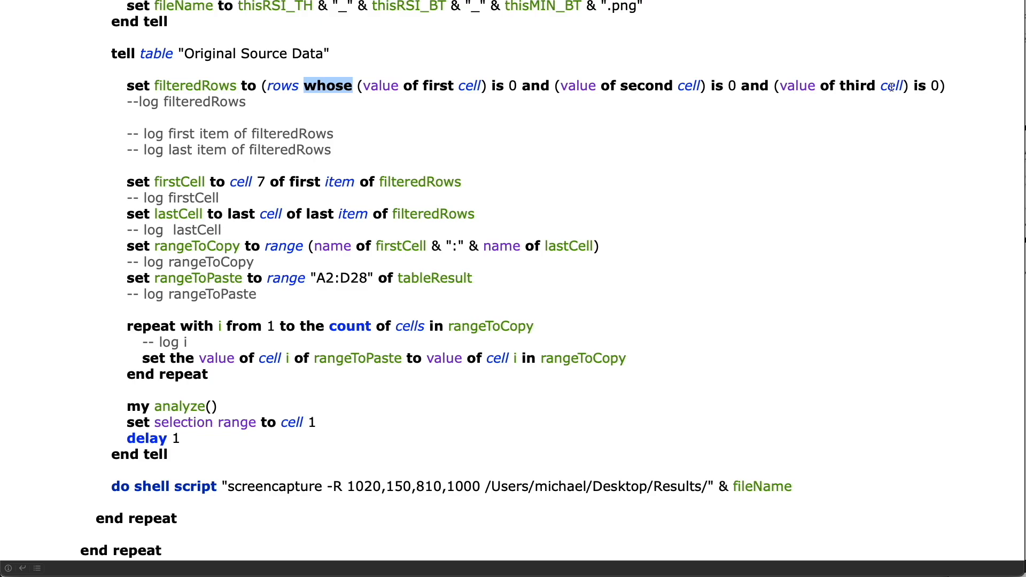
{"action": "scroll", "coordinate": [893, 88], "scroll_direction": "down", "scroll_amount": 1}
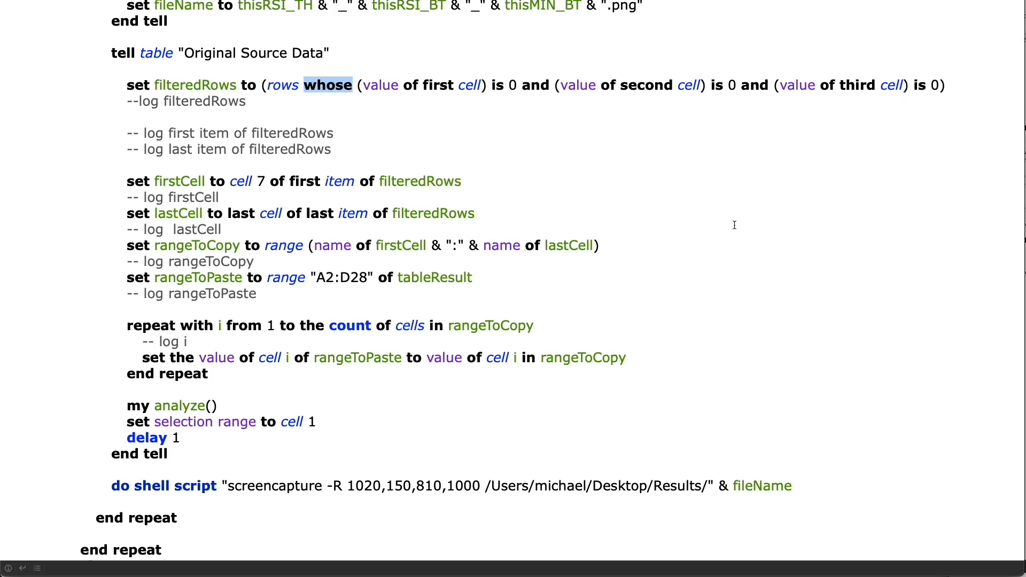
Examine the script's copy loop, analyze call and the screencapture shell command that saves each image to the Results folder
{"action": "scroll", "coordinate": [710, 297], "scroll_direction": "down", "scroll_amount": 10}
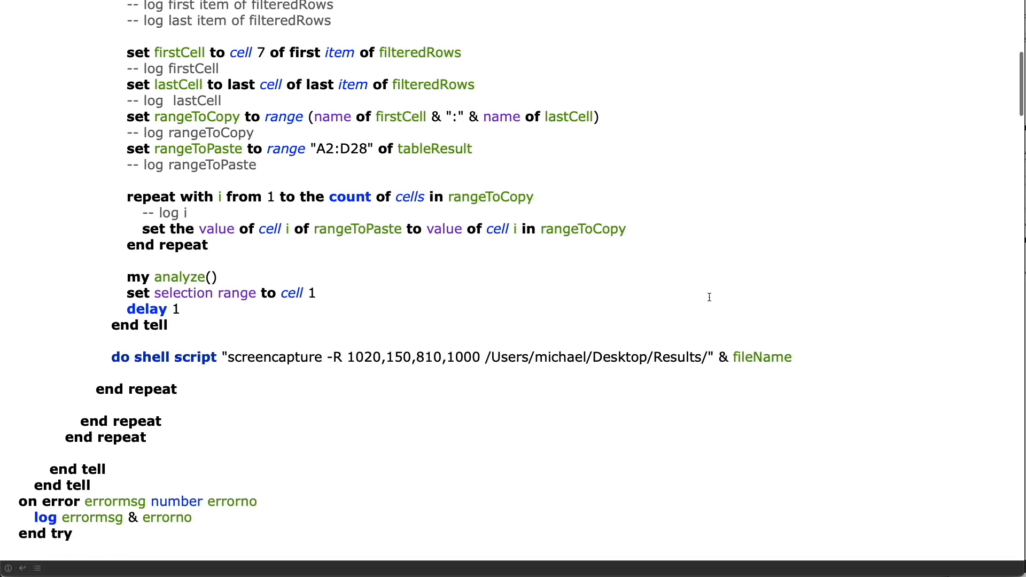
{"action": "left_click_drag", "start_coordinate": [109, 219], "coordinate": [798, 218]}
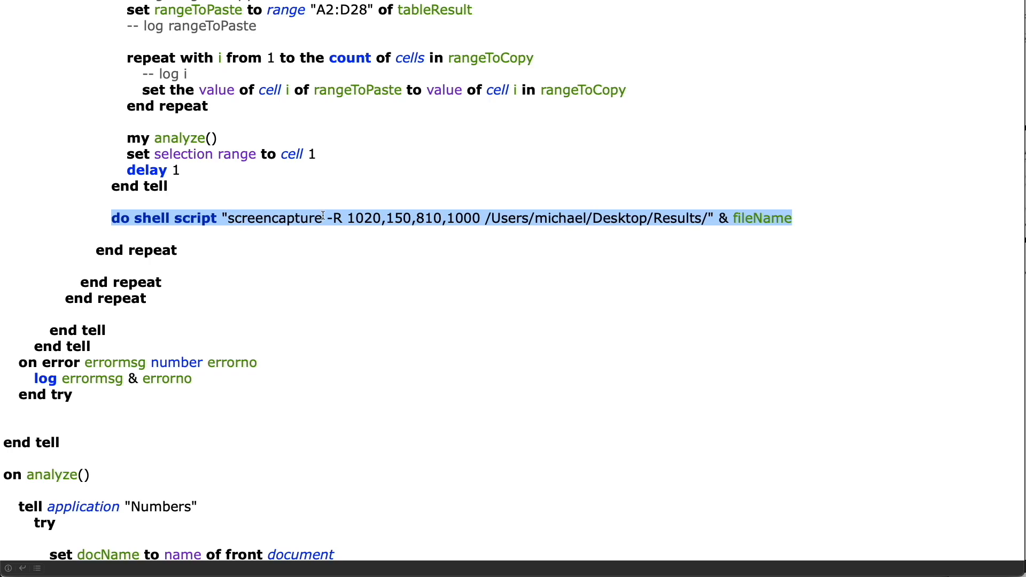
{"action": "left_click", "coordinate": [347, 218]}
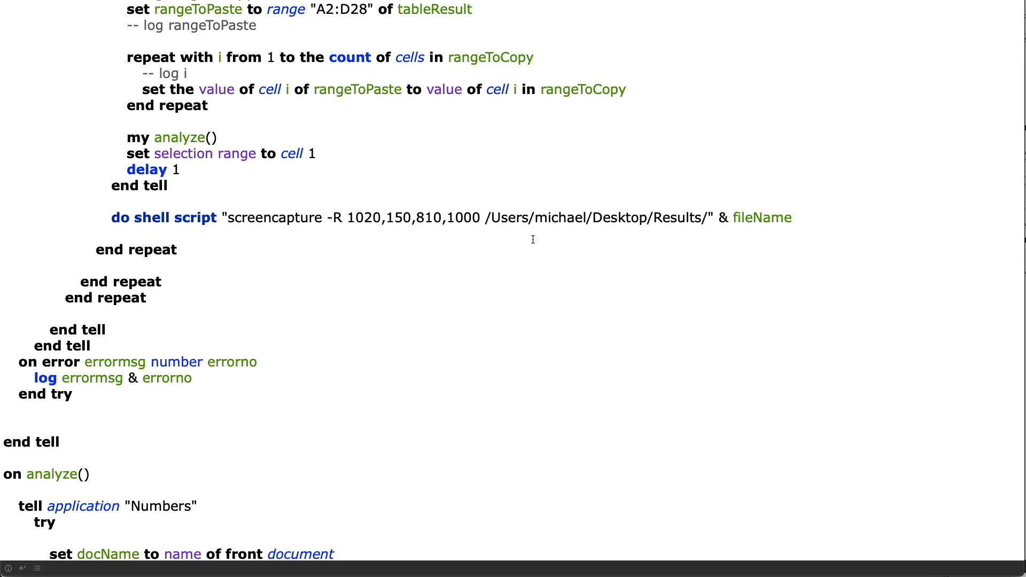
Return to the Numbers sheet and inspect Source Data's HIGH and LOW columns and the summary cells for RSI_TH 58, RSI_BT 3, MIN_BT 90
{"action": "key", "text": "super+Tab"}
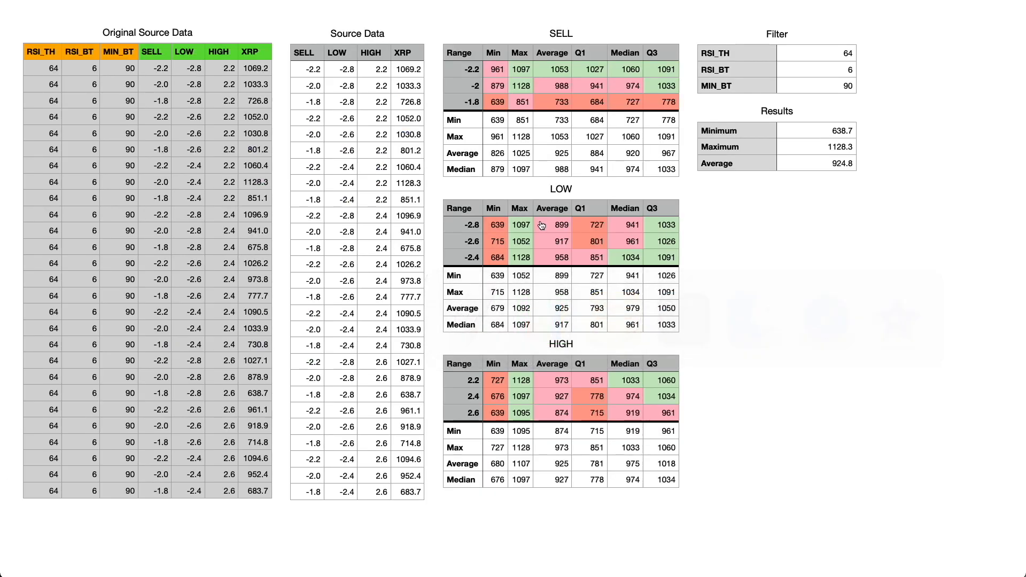
{"action": "scroll", "coordinate": [787, 297], "scroll_direction": "up", "scroll_amount": 1}
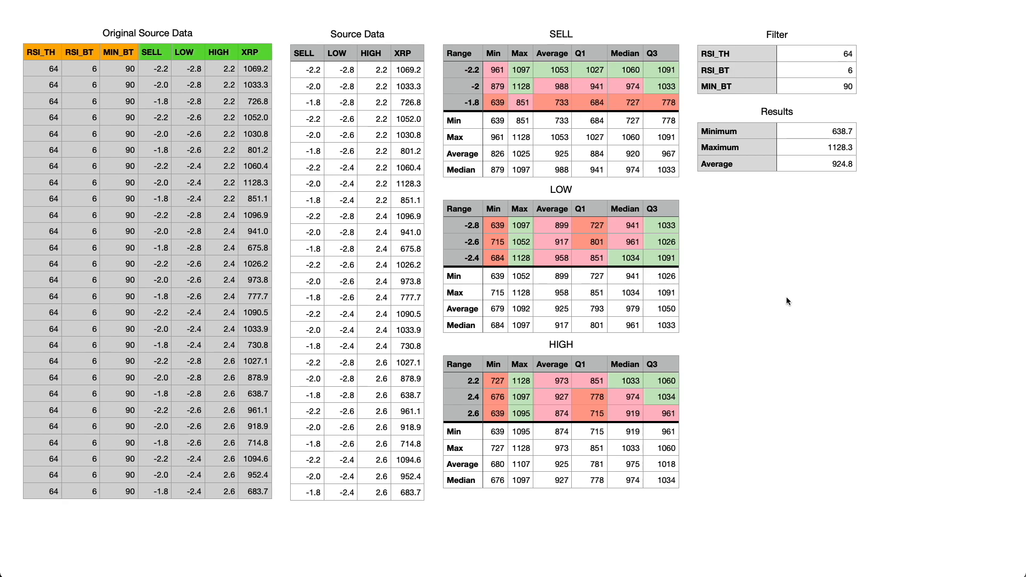
{"action": "scroll", "coordinate": [787, 298], "scroll_direction": "left", "scroll_amount": 1}
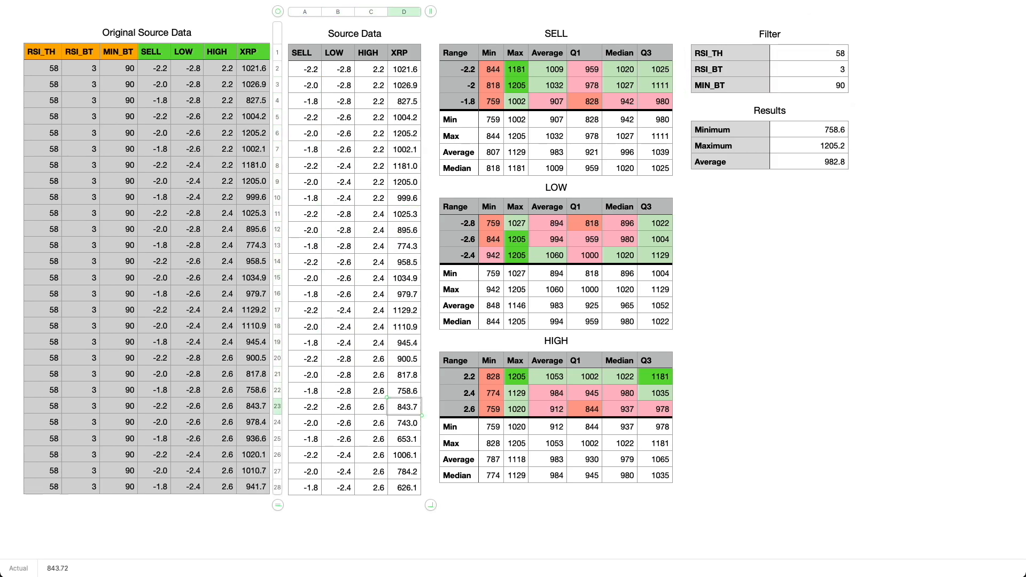
{"action": "left_click", "coordinate": [371, 11]}
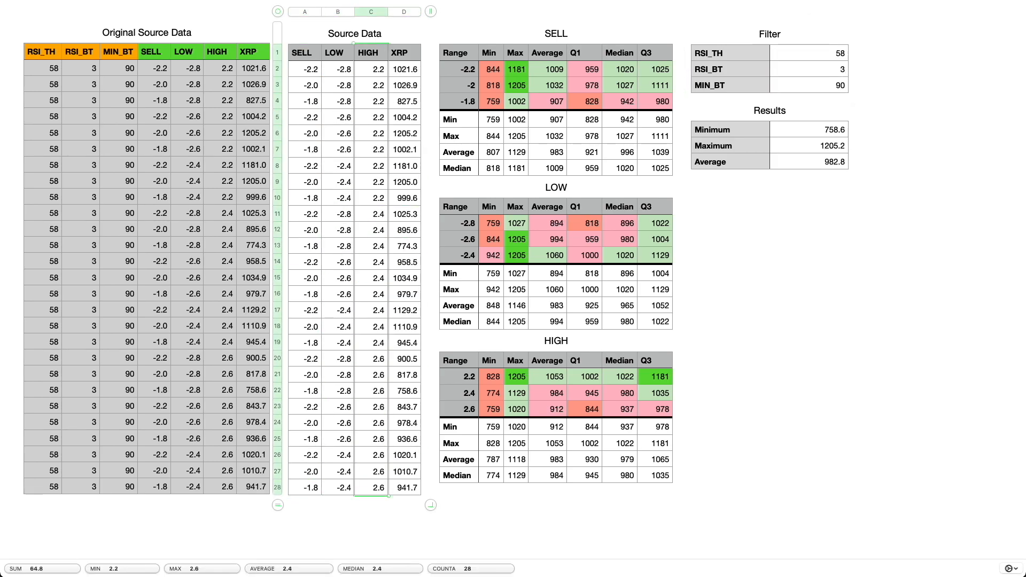
{"action": "left_click", "coordinate": [547, 85]}
{"action": "left_click", "coordinate": [338, 11]}
{"action": "left_click", "coordinate": [515, 255]}
{"action": "left_click", "coordinate": [547, 377]}
{"action": "left_click", "coordinate": [620, 393]}
{"action": "double_click", "coordinate": [620, 409]}
{"action": "key", "text": "Escape"}
{"action": "left_click", "coordinate": [25, 51]}
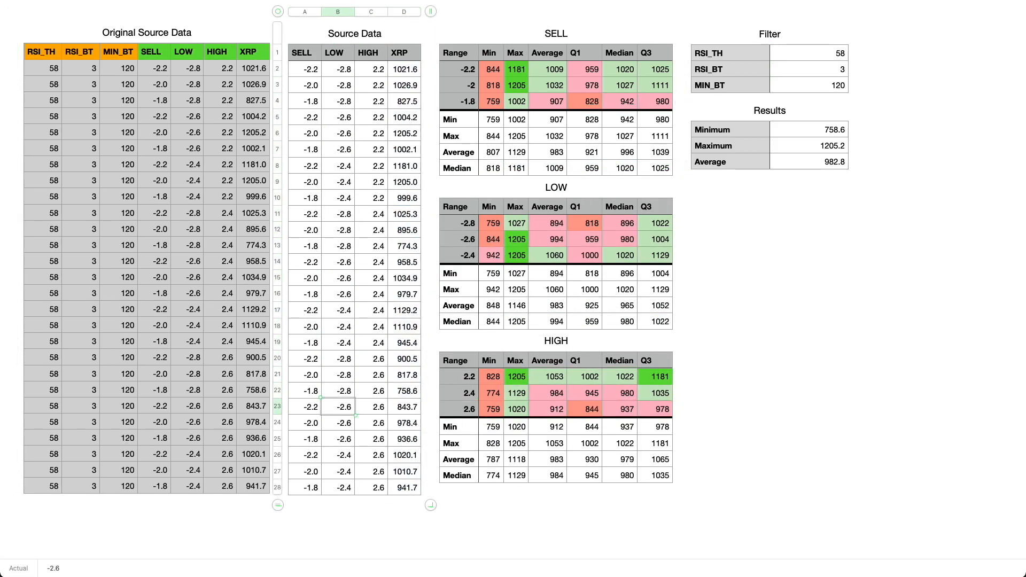
Inspect Source Data's HIGH column and the SELL, LOW and HIGH summary cells as the run continues from MIN_BT 120
{"action": "left_click", "coordinate": [371, 12]}
{"action": "left_click", "coordinate": [491, 86]}
{"action": "left_click", "coordinate": [655, 101]}
{"action": "left_click", "coordinate": [620, 224]}
{"action": "left_click", "coordinate": [655, 240]}
{"action": "double_click", "coordinate": [584, 255]}
{"action": "key", "text": "Escape"}
{"action": "left_click", "coordinate": [619, 377]}
{"action": "left_click", "coordinate": [620, 394]}
{"action": "left_click", "coordinate": [491, 410]}
{"action": "left_click", "coordinate": [655, 410]}
{"action": "left_click", "coordinate": [25, 52]}
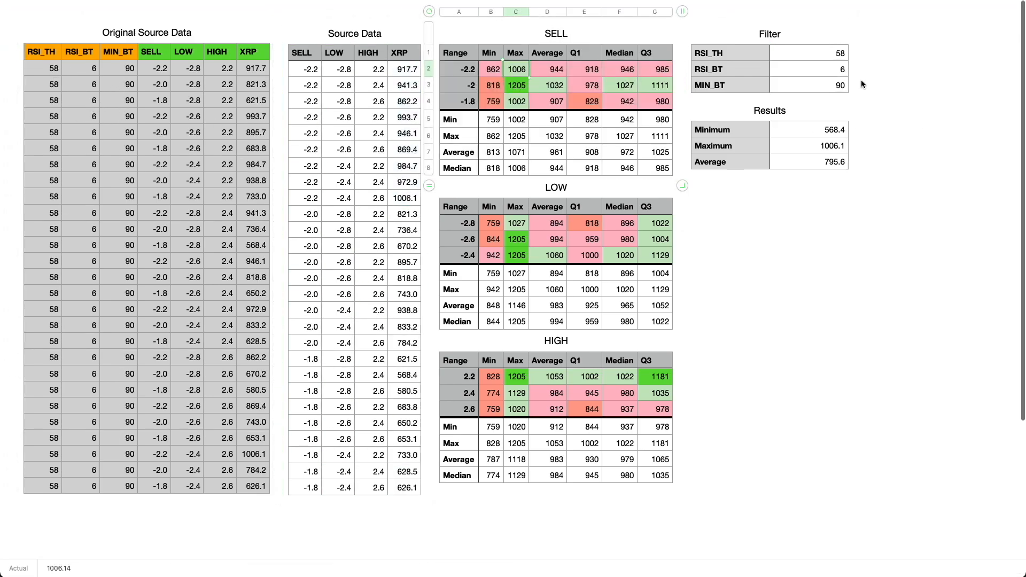
{"action": "left_click", "coordinate": [371, 12]}
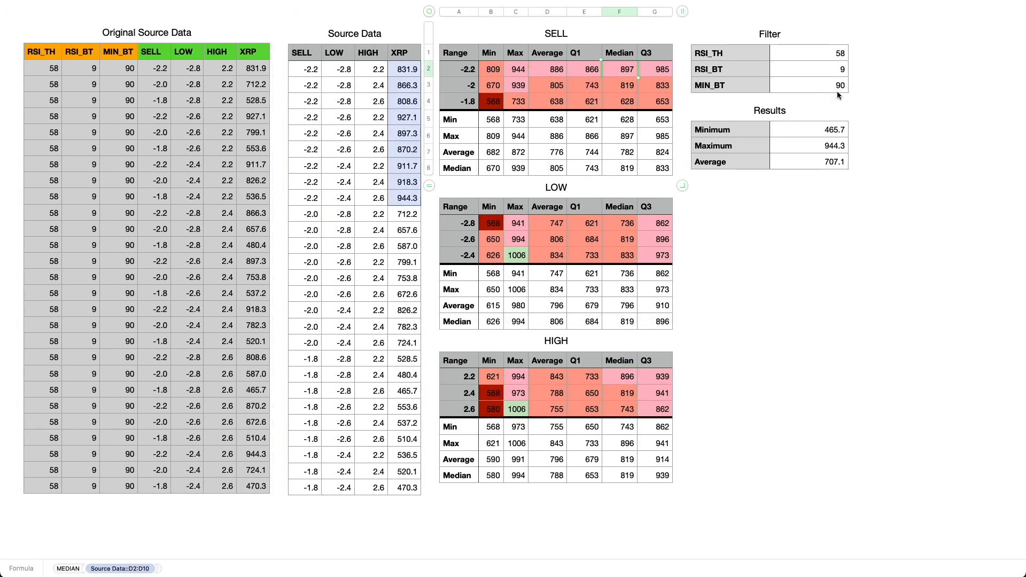
Switch to Finder, bring up the Results Final folder and go to its first result images, starting with 58_3_90
{"action": "key", "text": "super+Tab"}
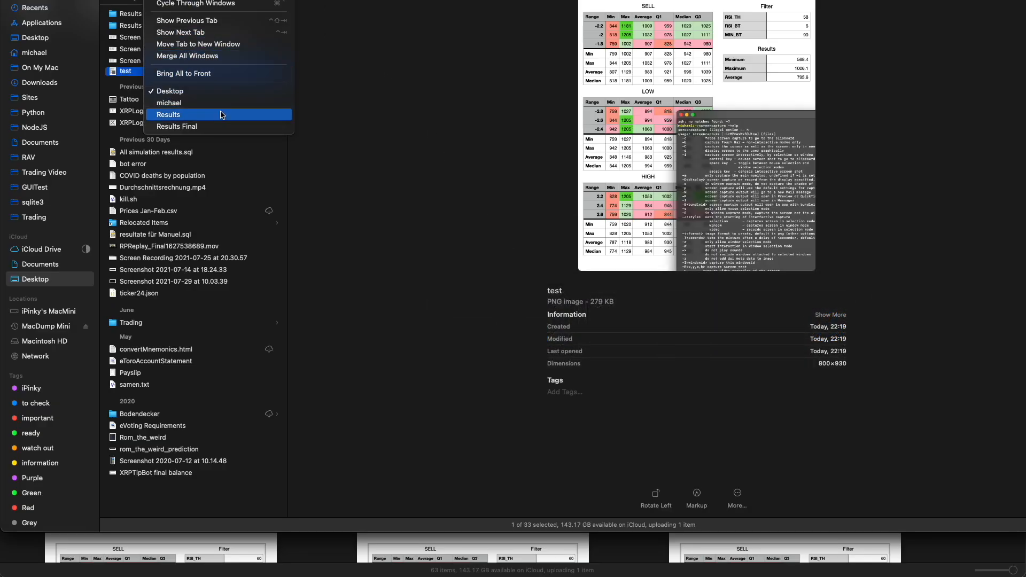
{"action": "left_click", "coordinate": [214, 126]}
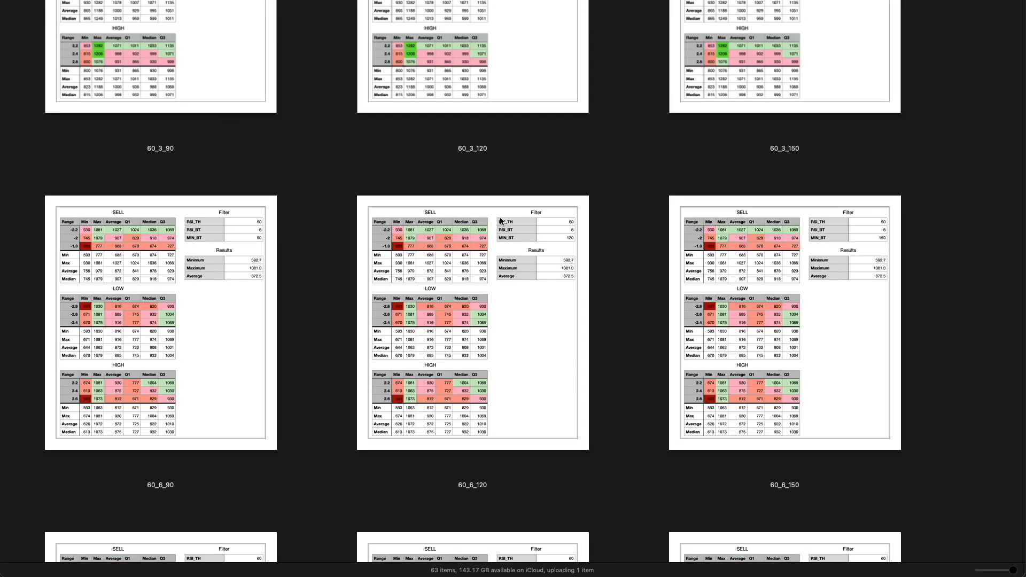
{"action": "scroll", "coordinate": [502, 223], "scroll_direction": "up", "scroll_amount": 10}
{"action": "scroll", "coordinate": [503, 223], "scroll_direction": "down", "scroll_amount": 1}
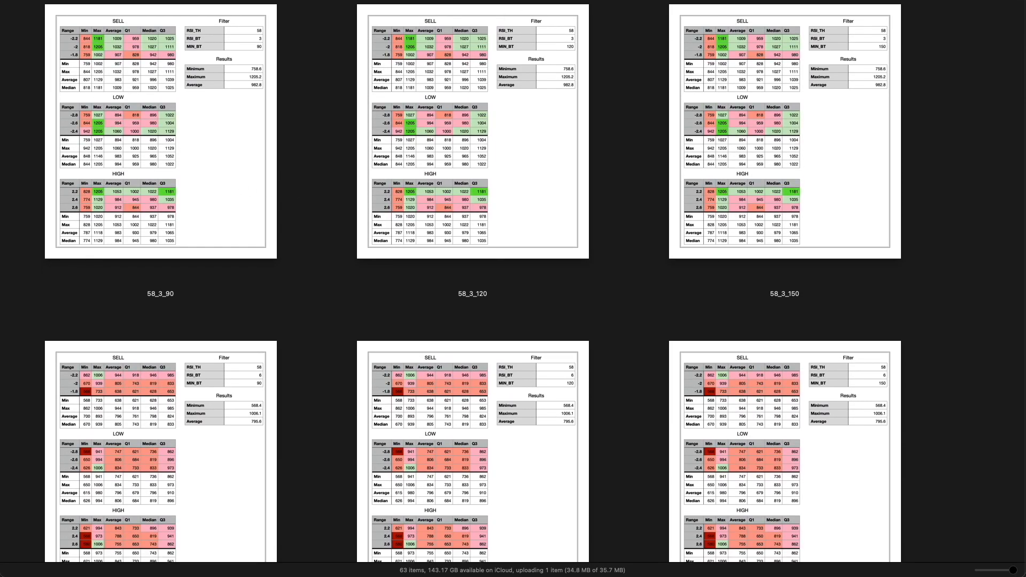
Set the Results Final folder's icon size to the maximum 512×512 and close the view options
{"action": "left_click", "coordinate": [111, 0]}
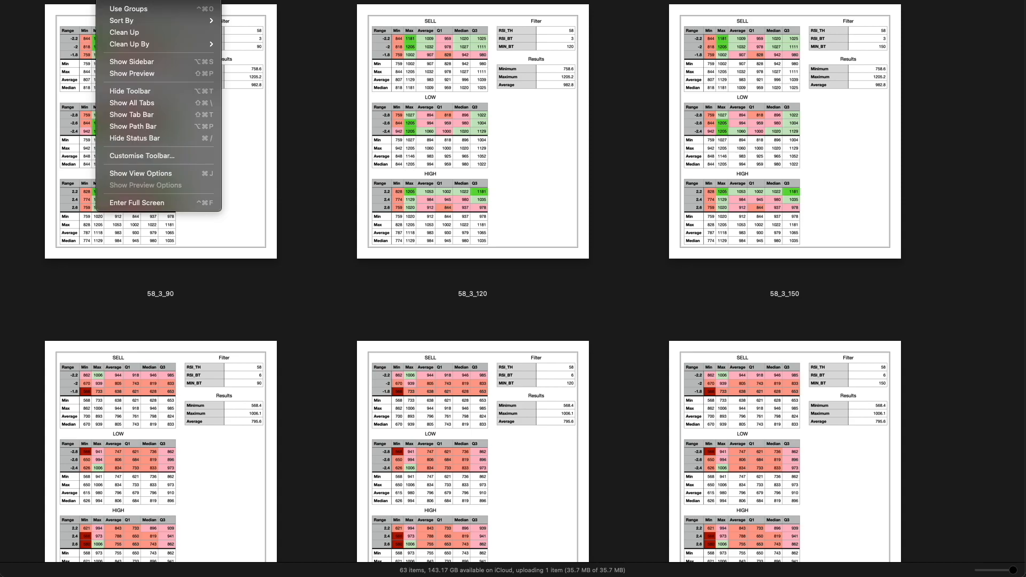
{"action": "left_click", "coordinate": [150, 174]}
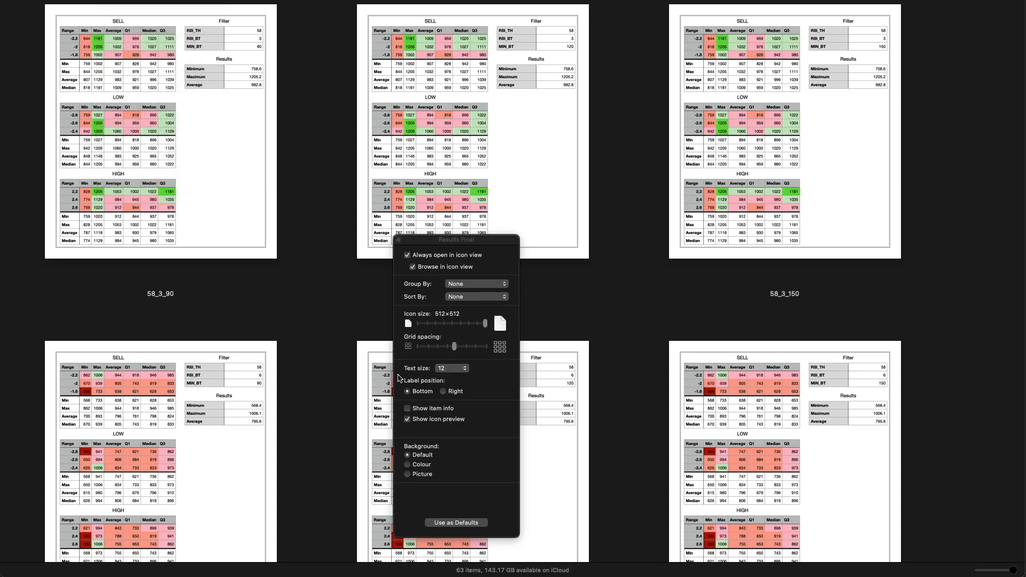
{"action": "left_click_drag", "start_coordinate": [485, 324], "coordinate": [498, 325]}
{"action": "left_click", "coordinate": [400, 240]}
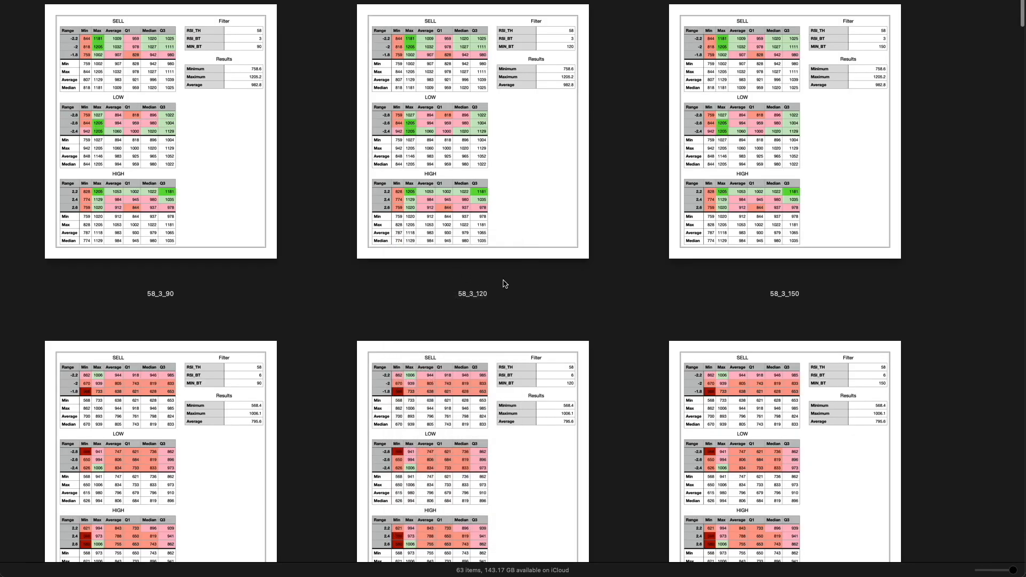
Browse the saved result images from the 58_3 set through the 60_3 set, comparing their color-coded tables
{"action": "scroll", "coordinate": [521, 327], "scroll_direction": "down", "scroll_amount": 5}
{"action": "scroll", "coordinate": [523, 331], "scroll_direction": "down", "scroll_amount": 4}
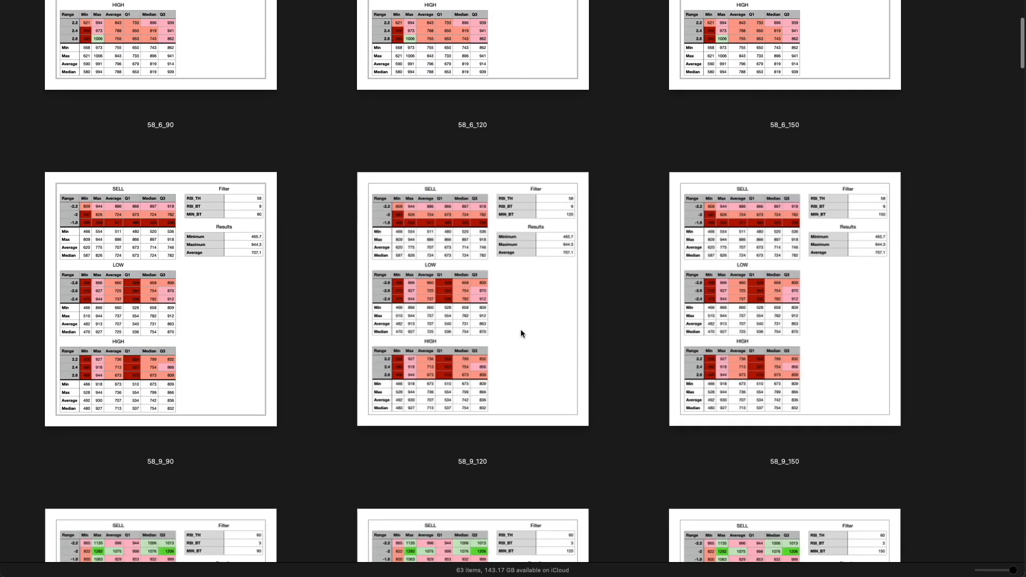
{"action": "scroll", "coordinate": [537, 345], "scroll_direction": "down", "scroll_amount": 15}
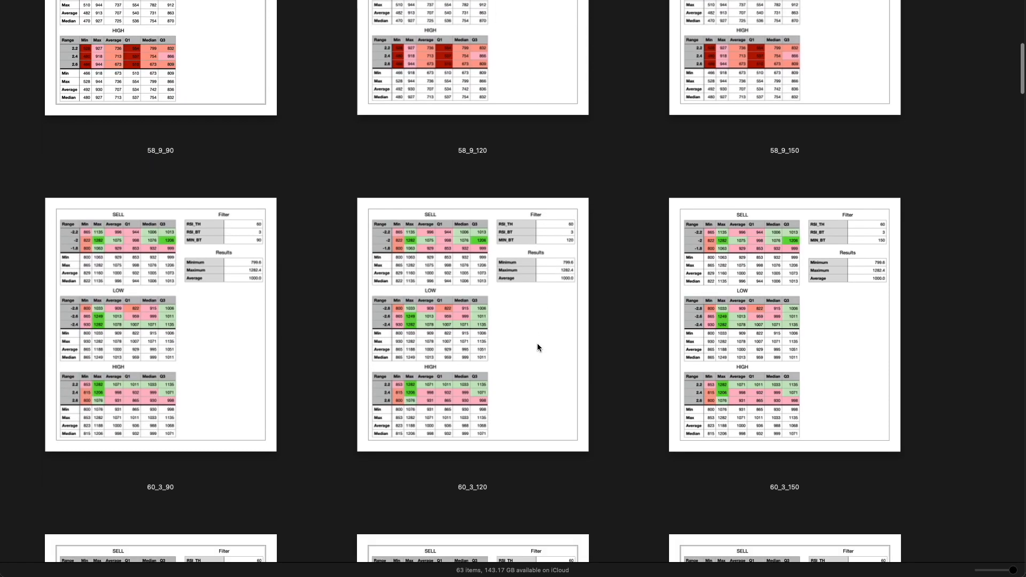
Select all result images with MIN_BT 120 and 150, from the 58 through the 70 sets, and move them to the Trash
{"action": "scroll", "coordinate": [537, 347], "scroll_direction": "down", "scroll_amount": 15}
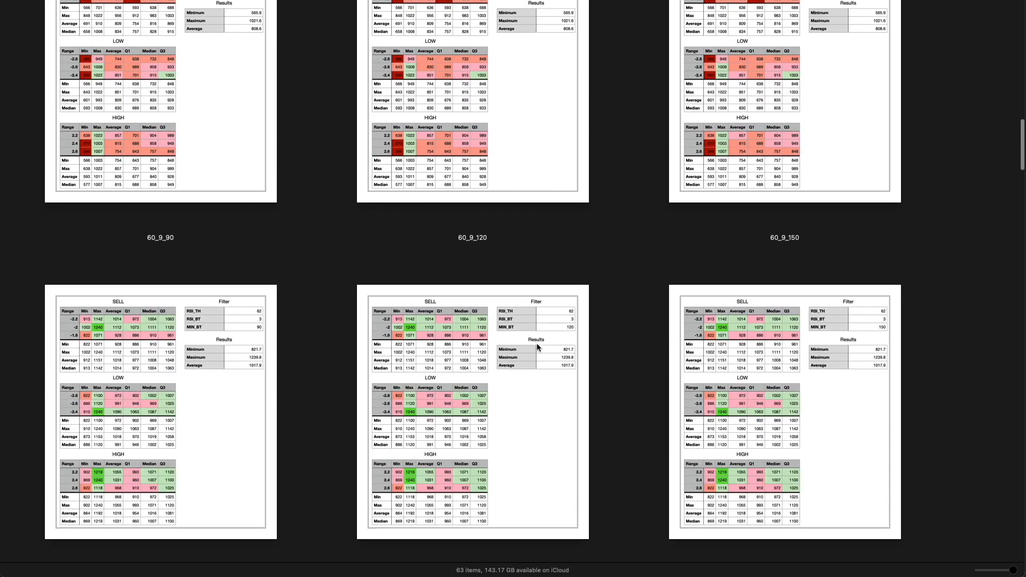
{"action": "scroll", "coordinate": [537, 347], "scroll_direction": "down", "scroll_amount": 20}
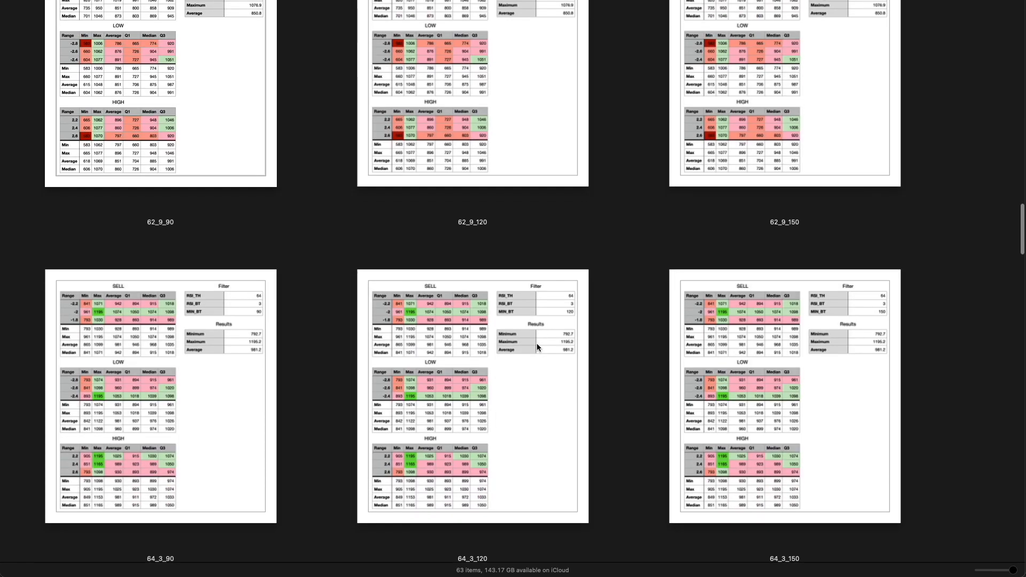
{"action": "scroll", "coordinate": [537, 345], "scroll_direction": "down", "scroll_amount": 20}
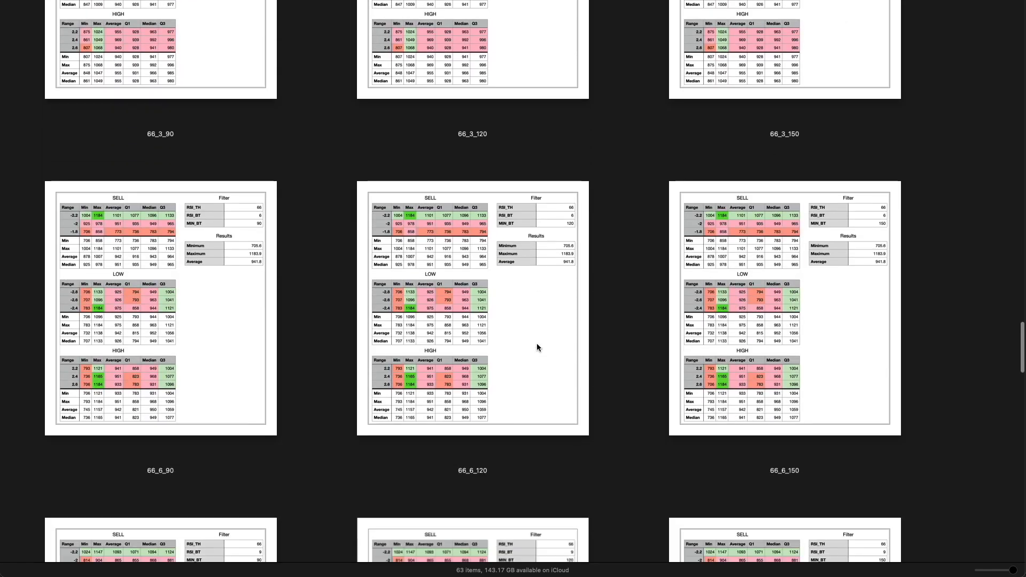
{"action": "scroll", "coordinate": [538, 346], "scroll_direction": "down", "scroll_amount": 20}
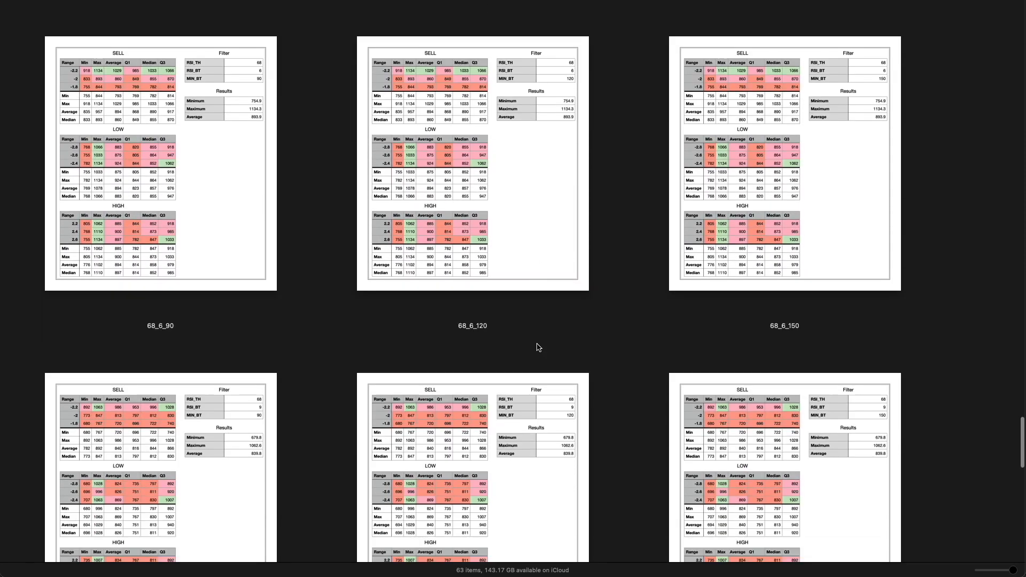
{"action": "scroll", "coordinate": [537, 348], "scroll_direction": "down", "scroll_amount": 20}
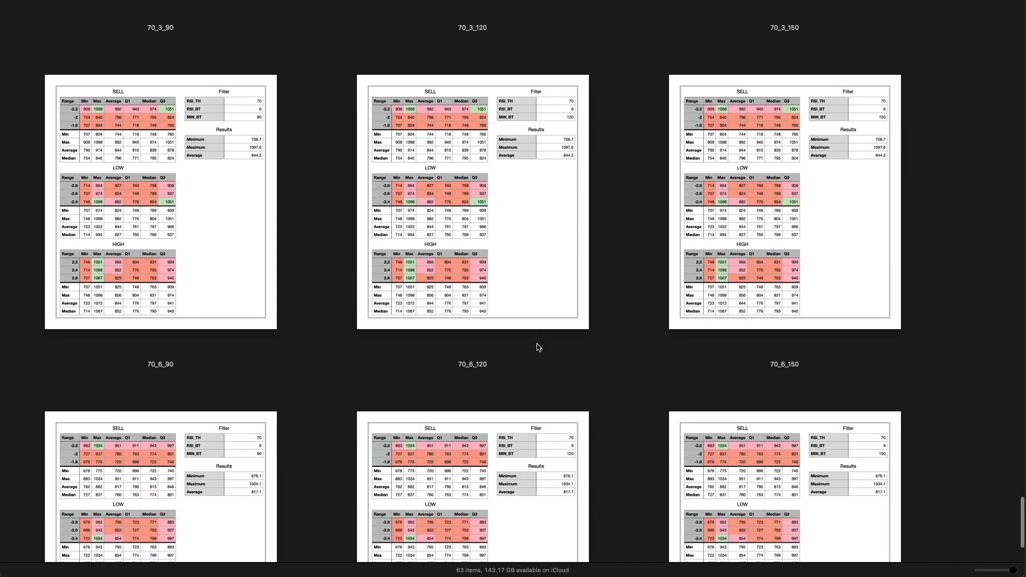
{"action": "left_click_drag", "start_coordinate": [864, 536], "coordinate": [464, 197]}
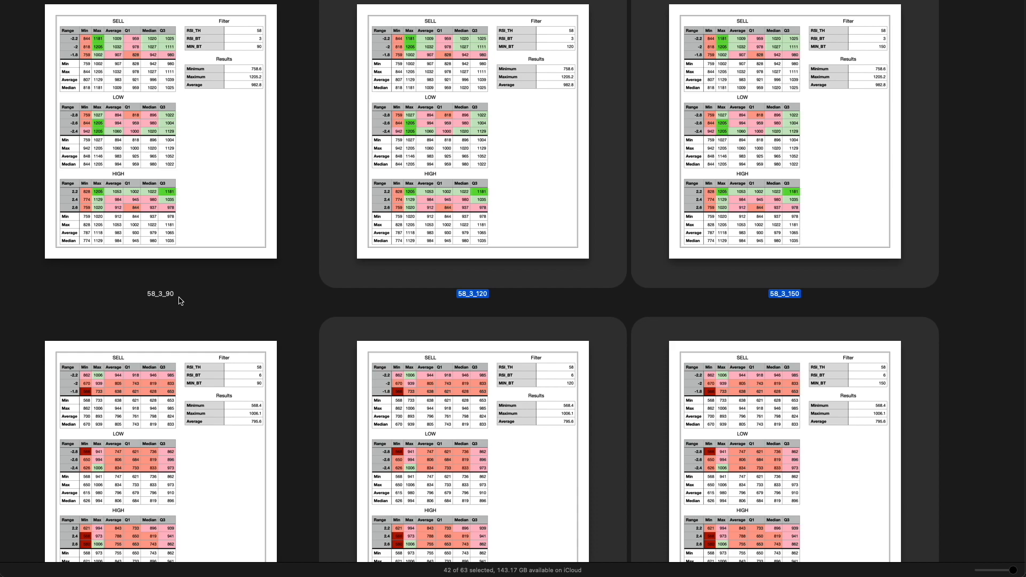
{"action": "key", "text": "super+BackSpace"}
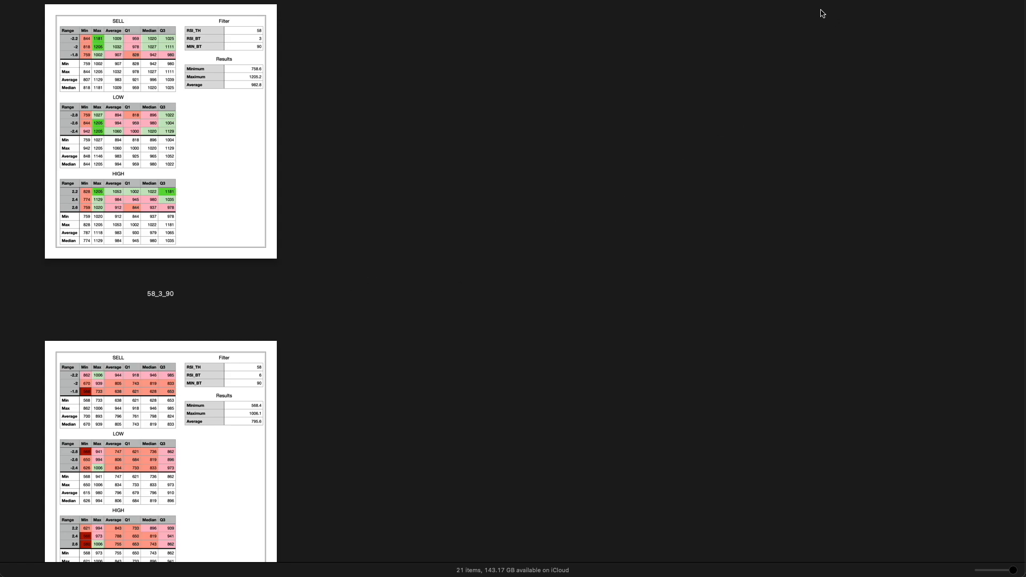
Clean up the remaining MIN_BT 90 images into a gap-free three-column grid ordered by RSI_TH and RSI_BT
{"action": "left_click", "coordinate": [671, 0]}
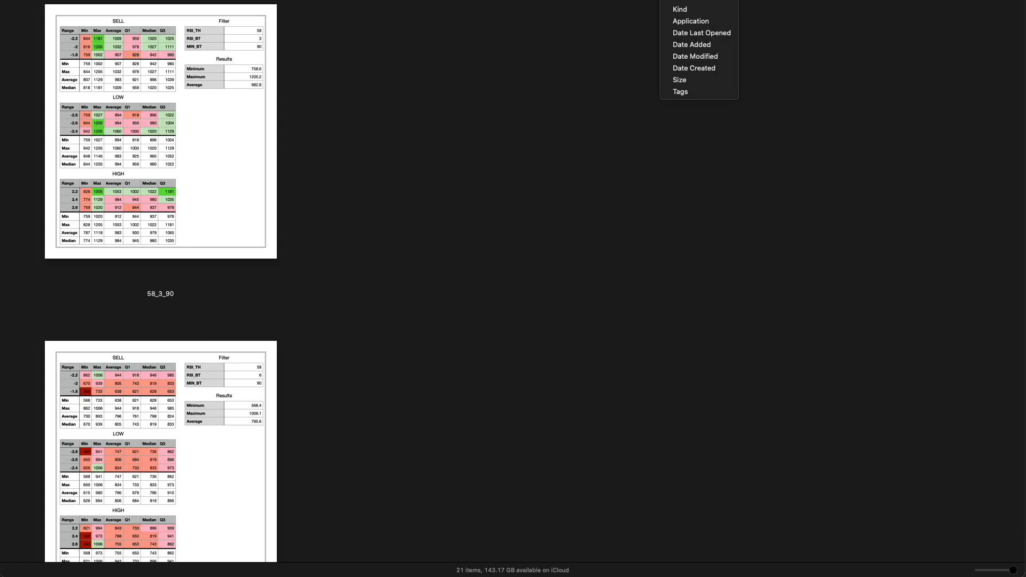
{"action": "left_click", "coordinate": [671, 0]}
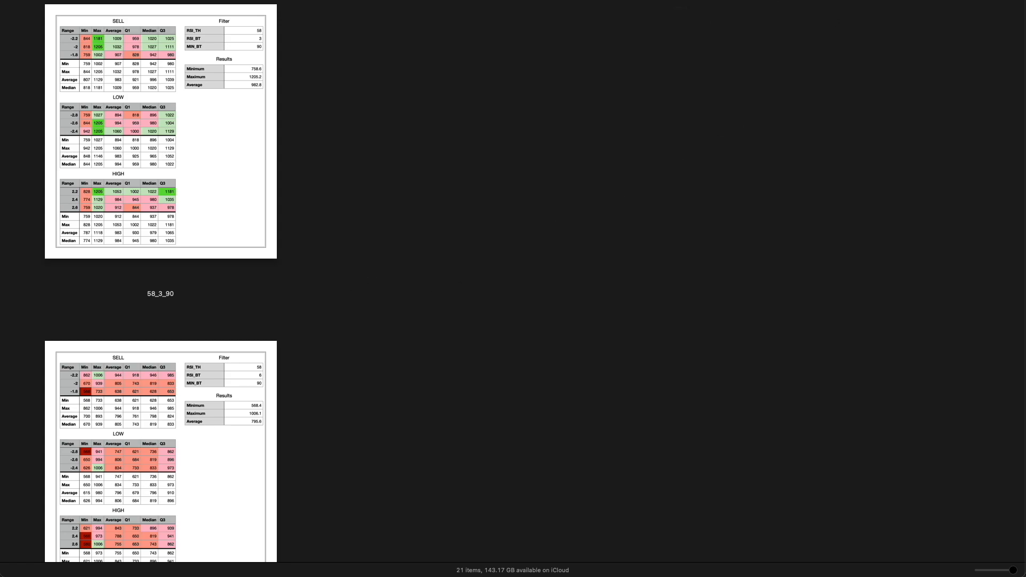
{"action": "right_click", "coordinate": [751, 0]}
{"action": "left_click", "coordinate": [795, 62]}
{"action": "right_click", "coordinate": [754, 2]}
{"action": "mouse_move", "coordinate": [818, 75]}
{"action": "left_click", "coordinate": [881, 75]}
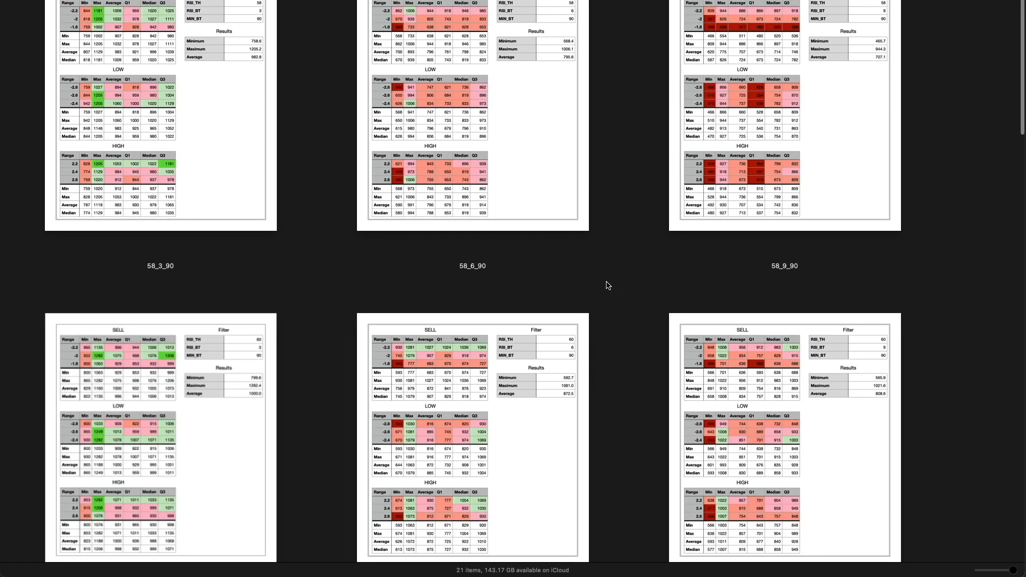
Compare the RSI_BT 3, 6 and 9 images row by row from RSI_TH 58 to 70, including 70_3_90, and go back up to the 62 row
{"action": "left_click", "coordinate": [795, 138]}
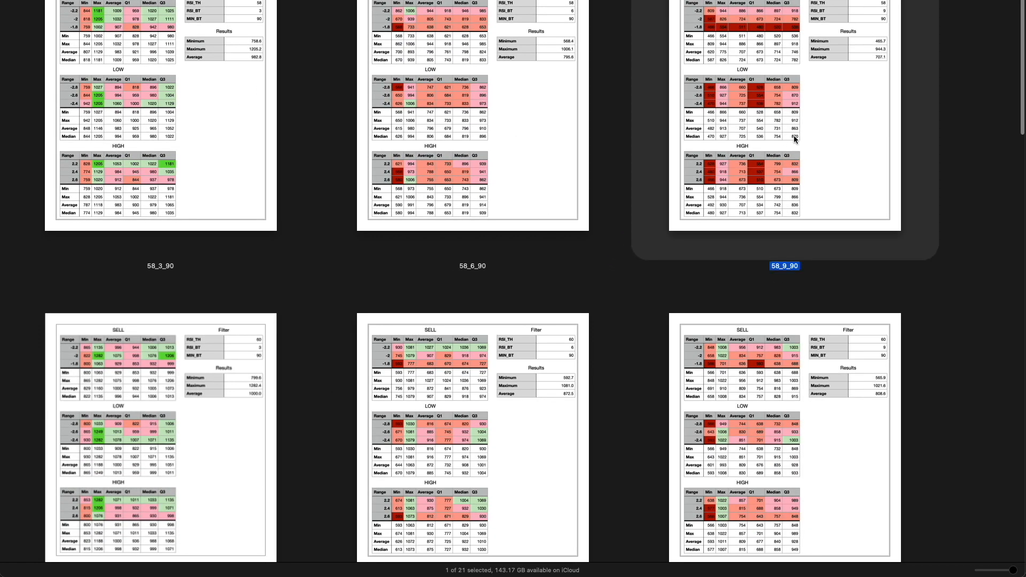
{"action": "left_click", "coordinate": [437, 211]}
{"action": "scroll", "coordinate": [352, 400], "scroll_direction": "down", "scroll_amount": 5}
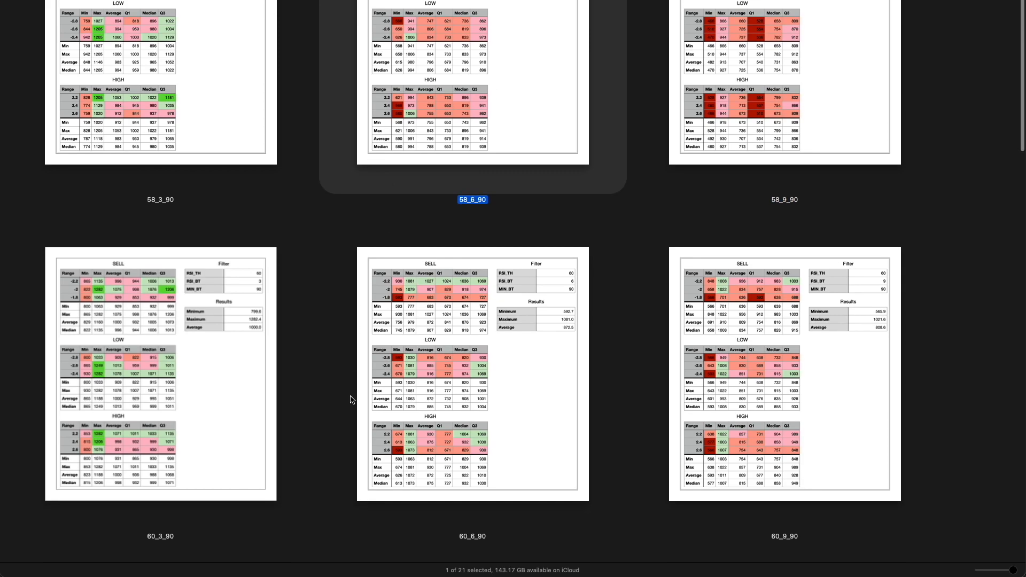
{"action": "left_click", "coordinate": [764, 173]}
{"action": "left_click", "coordinate": [515, 199]}
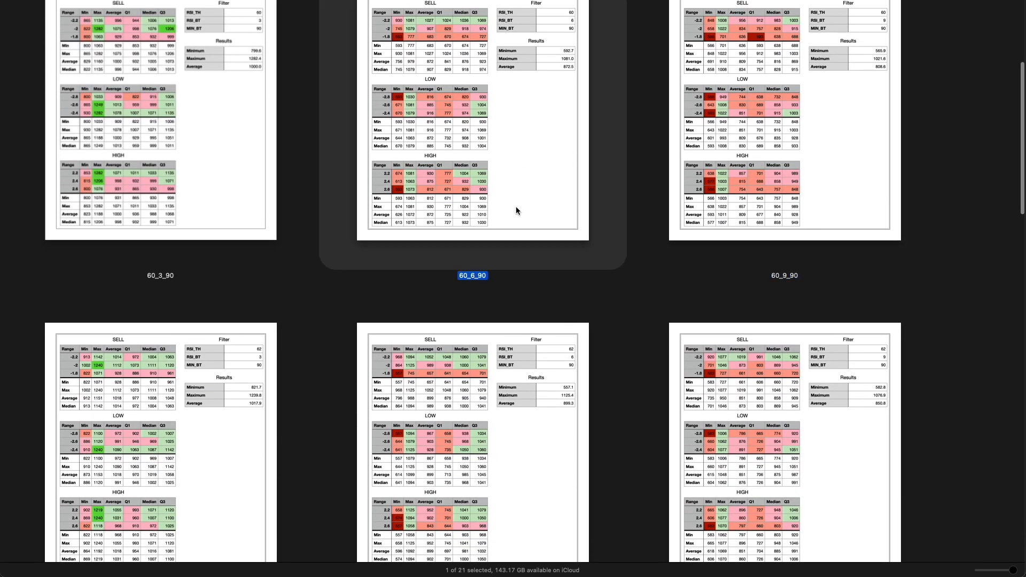
{"action": "scroll", "coordinate": [497, 339], "scroll_direction": "down", "scroll_amount": 8}
{"action": "scroll", "coordinate": [497, 339], "scroll_direction": "down", "scroll_amount": 10}
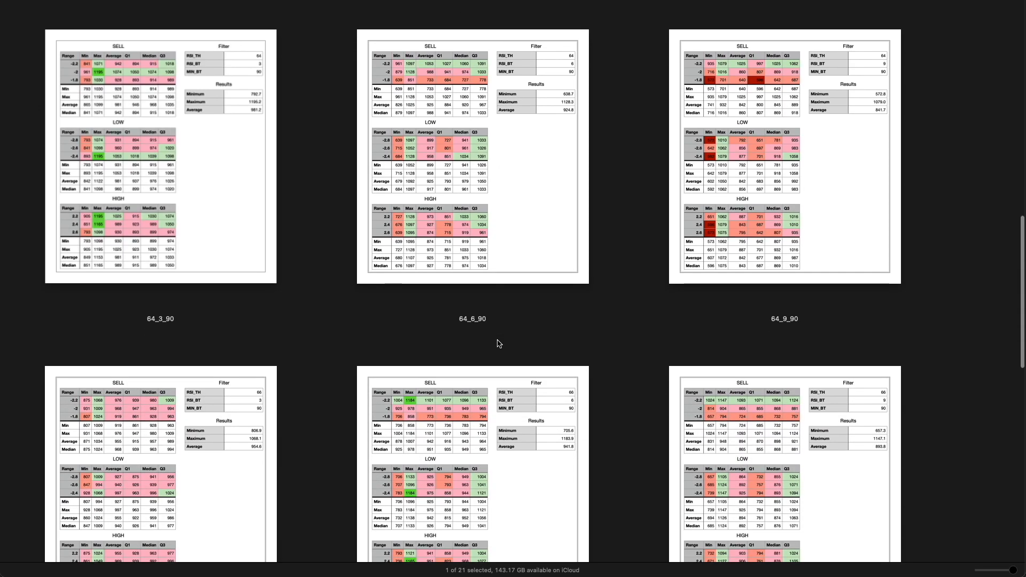
{"action": "scroll", "coordinate": [497, 341], "scroll_direction": "down", "scroll_amount": 6}
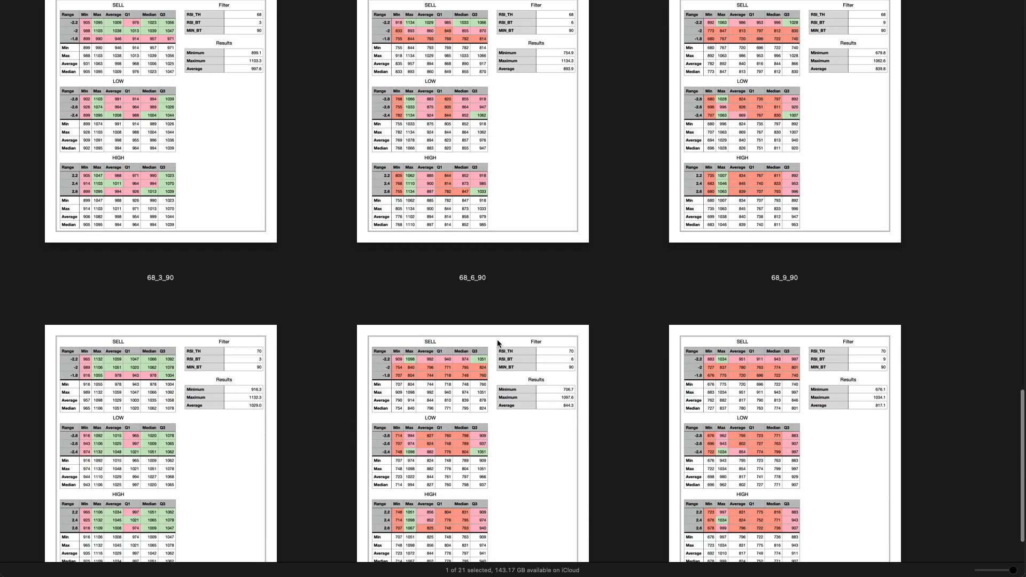
{"action": "left_click", "coordinate": [178, 401]}
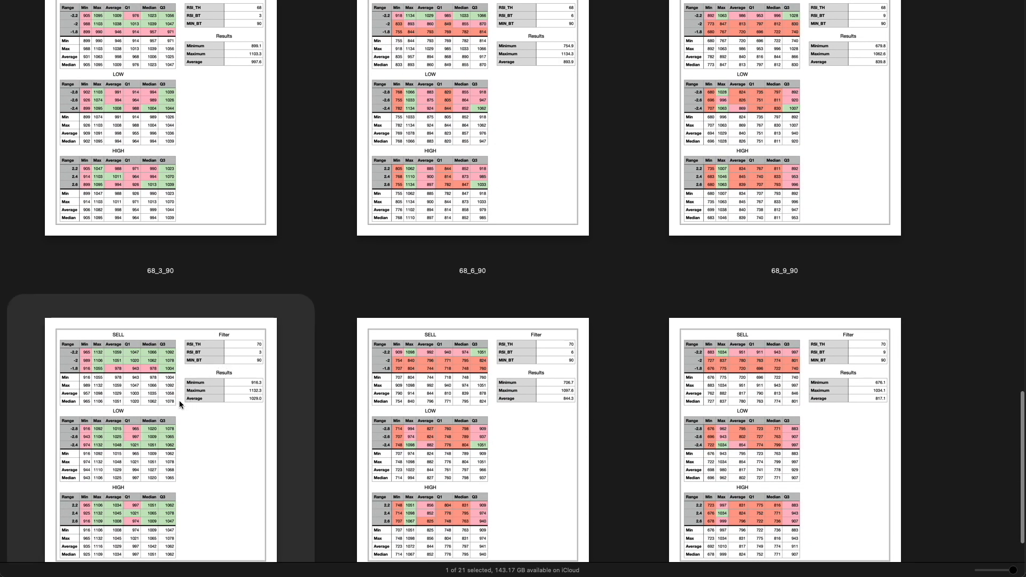
{"action": "scroll", "coordinate": [227, 383], "scroll_direction": "up", "scroll_amount": 15}
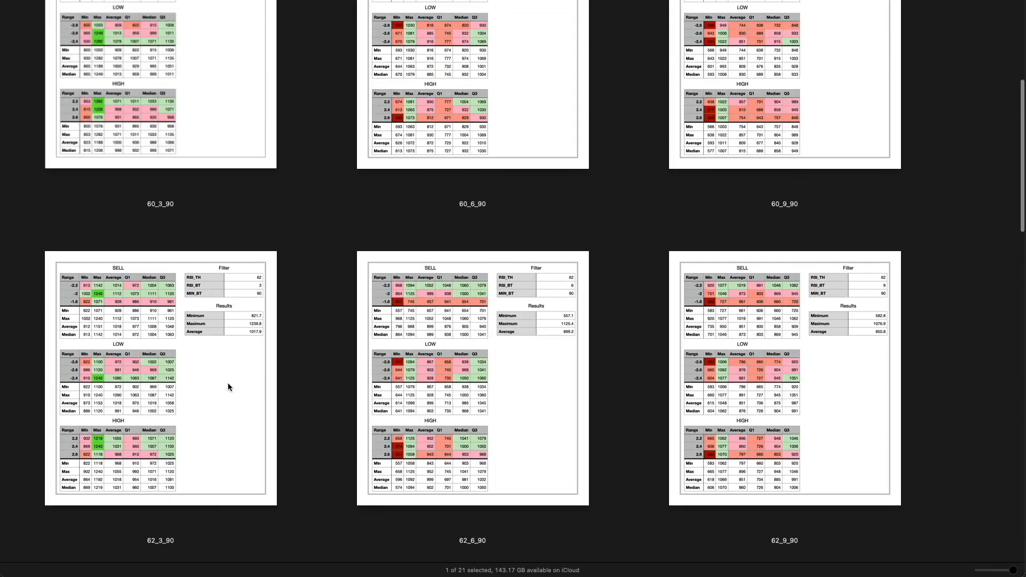